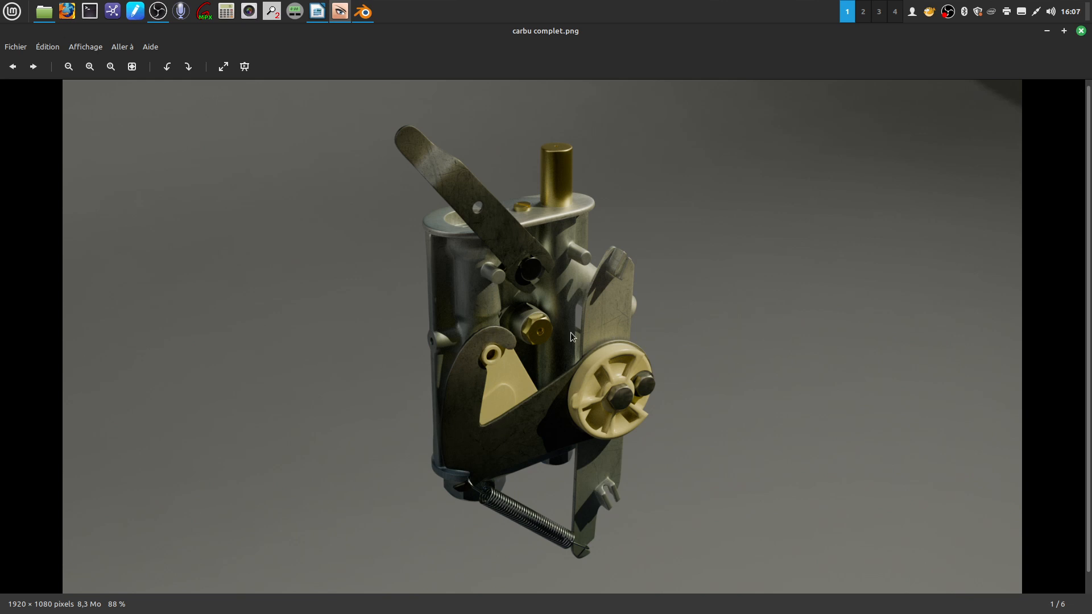
# Close the carbu complet.png render image and return to the carburetor model in Blender.
pyautogui.scroll(1, 628, 383)
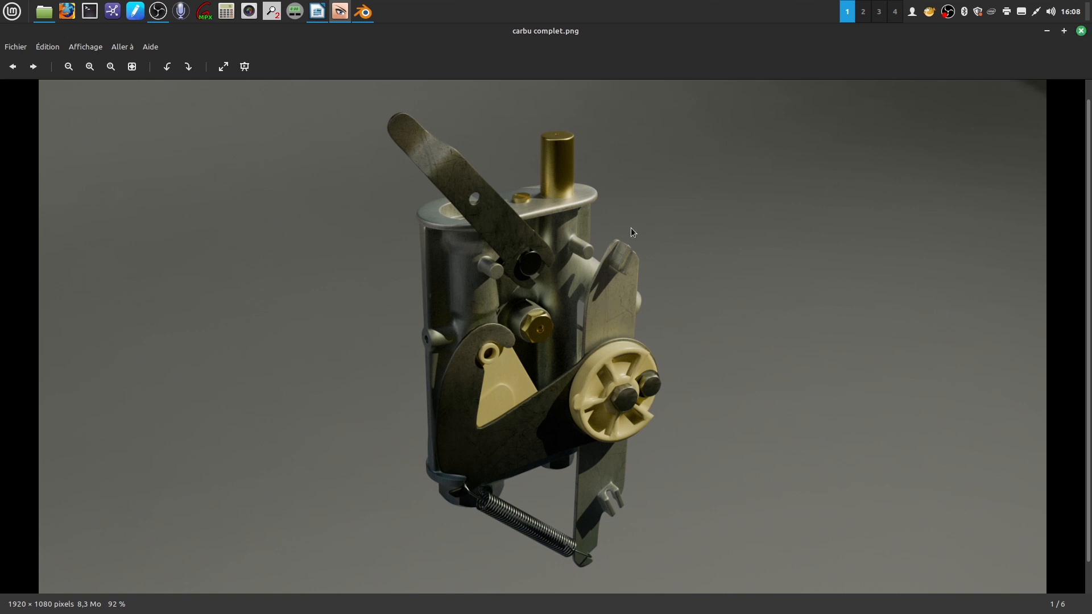
pyautogui.click(1081, 31)
pyautogui.moveTo(588, 285)
pyautogui.mouseDown(button='middle')
pyautogui.moveTo(571, 281)
pyautogui.moveTo(582, 283)
pyautogui.mouseUp(button='middle')
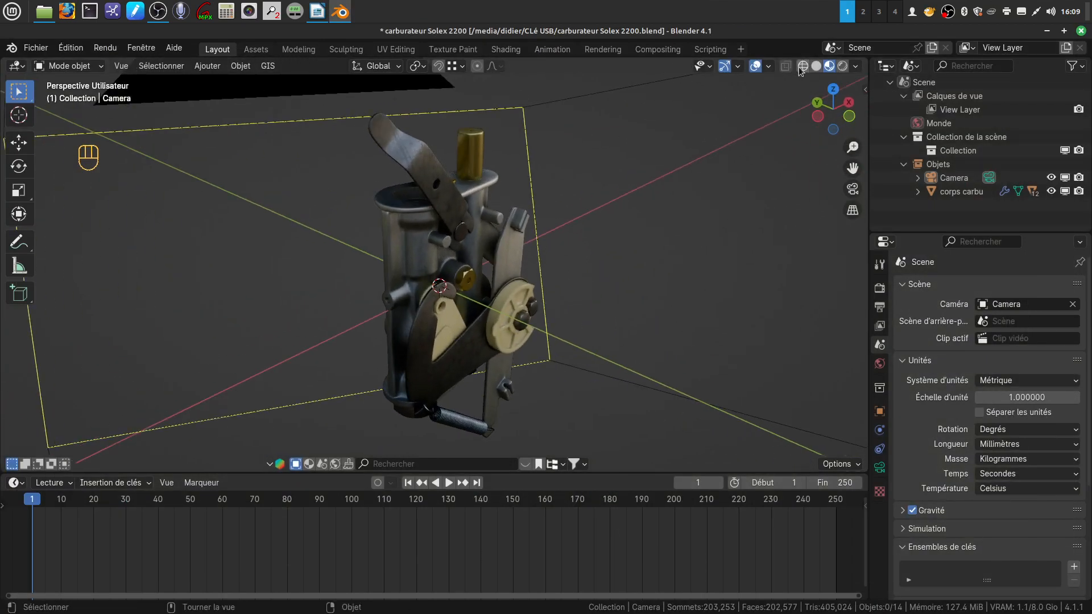
# Examine the textured carburetor model from the back, front and sides, including the levers, wheel and return spring.
pyautogui.scroll(4, 572, 278)
pyautogui.moveTo(571, 275); pyautogui.dragTo(786, 194, button='middle')
pyautogui.keyDown('shift'); pyautogui.moveTo(727, 226); pyautogui.dragTo(677, 354, button='middle'); pyautogui.keyUp('shift')
pyautogui.scroll(2, 626, 337)
pyautogui.moveTo(623, 313); pyautogui.dragTo(556, 198, button='middle')
pyautogui.scroll(-2, 551, 210)
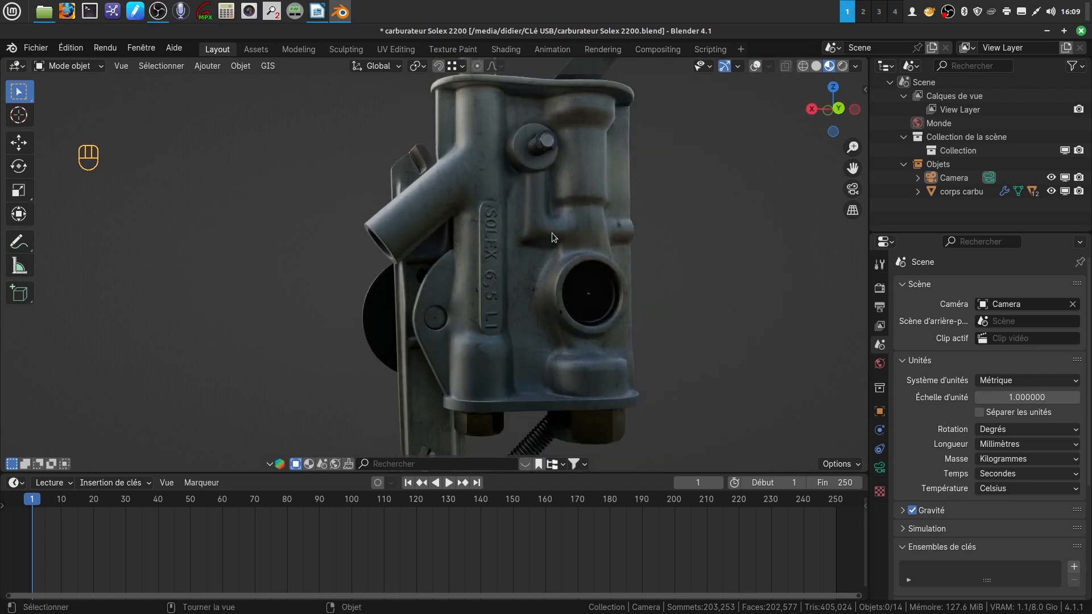
pyautogui.moveTo(510, 272); pyautogui.dragTo(732, 291, button='middle')
pyautogui.keyDown('shift'); pyautogui.moveTo(551, 251); pyautogui.dragTo(550, 285, button='middle'); pyautogui.keyUp('shift')
pyautogui.scroll(-5, 591, 270)
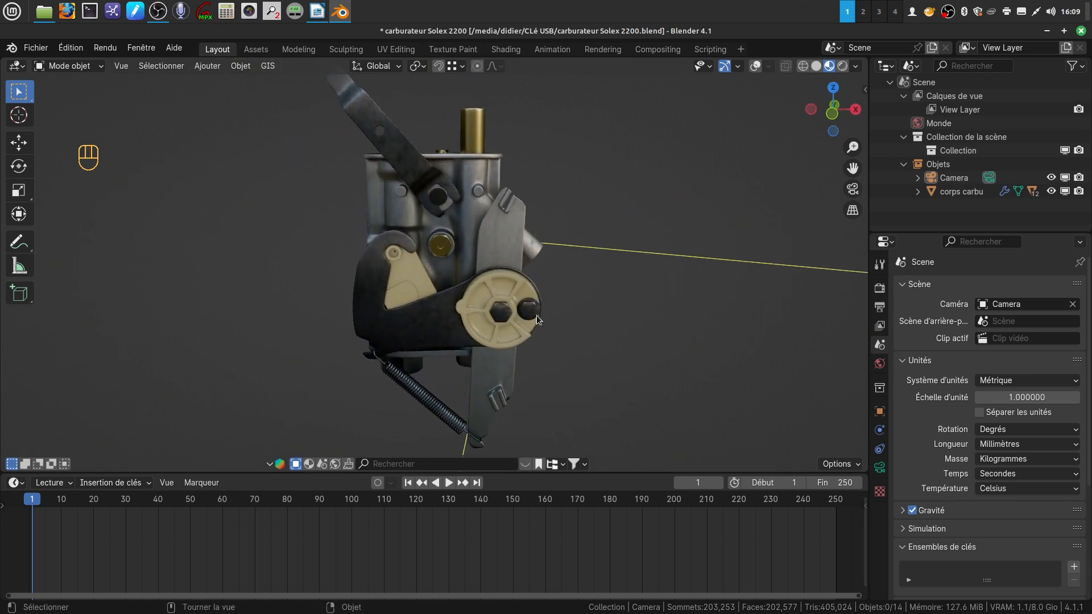
pyautogui.scroll(2, 550, 285)
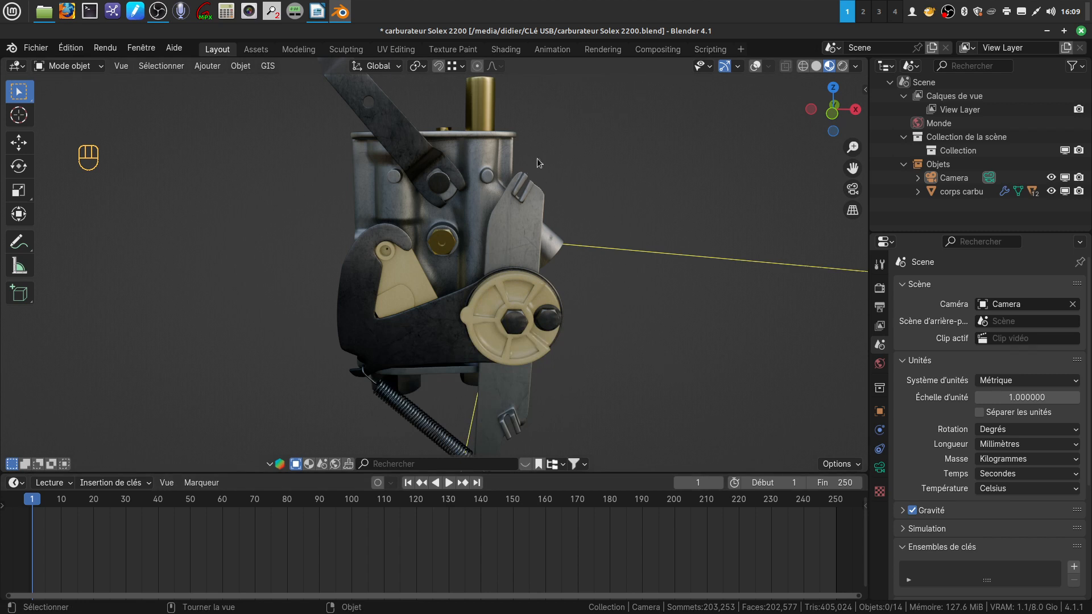
pyautogui.moveTo(554, 303)
pyautogui.mouseDown(button='middle')
pyautogui.moveTo(585, 309)
pyautogui.moveTo(557, 290)
pyautogui.mouseUp(button='middle')
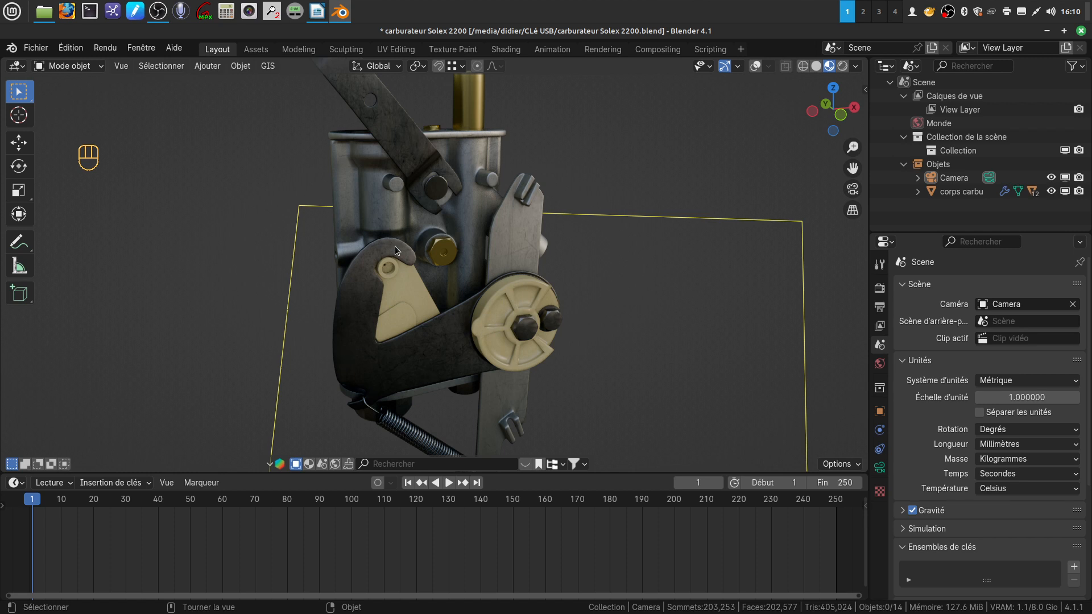
pyautogui.moveTo(496, 306); pyautogui.dragTo(455, 343, button='middle')
pyautogui.scroll(1, 506, 356)
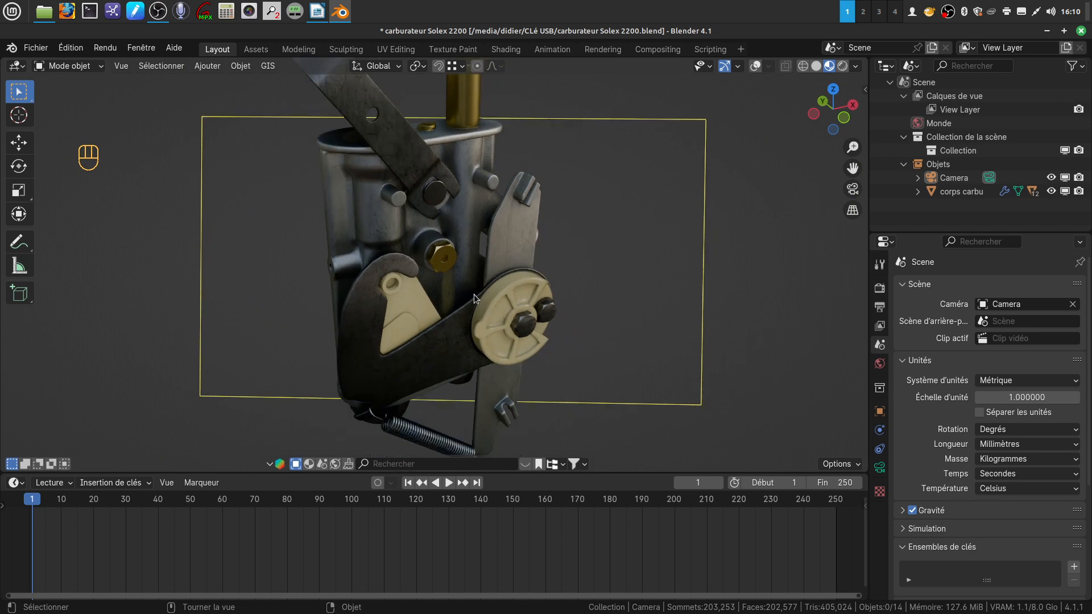
pyautogui.moveTo(489, 299); pyautogui.dragTo(535, 310, button='middle')
pyautogui.moveTo(530, 347); pyautogui.dragTo(503, 329, button='middle')
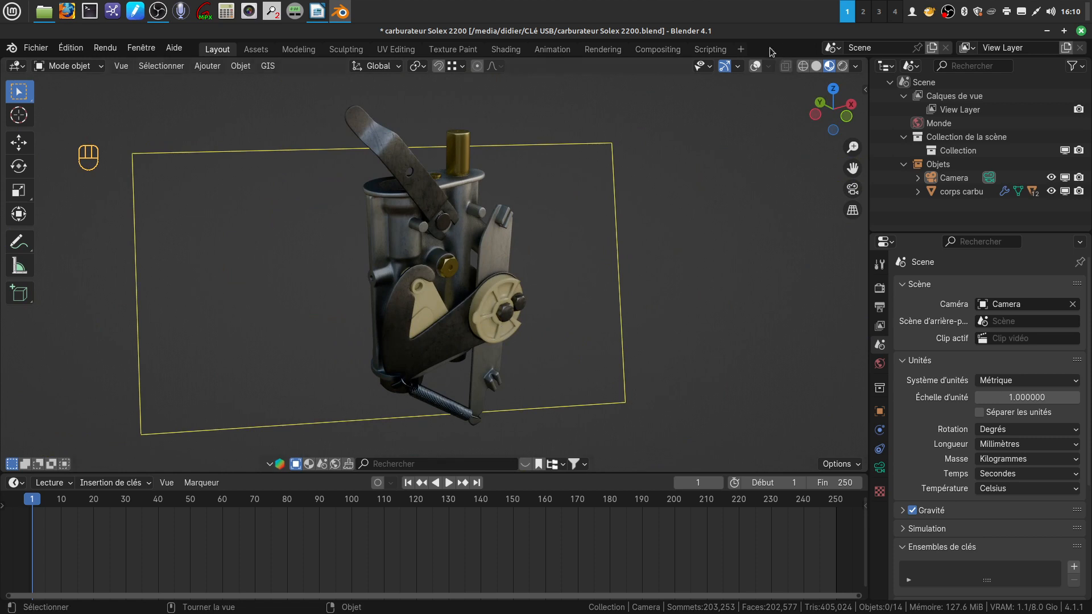
# Switch the viewport to solid shading and inspect the carburetor's shape from the front and the back.
pyautogui.click(817, 70)
pyautogui.moveTo(574, 310)
pyautogui.mouseDown(button='middle')
pyautogui.moveTo(560, 316)
pyautogui.moveTo(582, 315)
pyautogui.moveTo(561, 335)
pyautogui.moveTo(545, 309)
pyautogui.moveTo(477, 278)
pyautogui.mouseUp(button='middle')
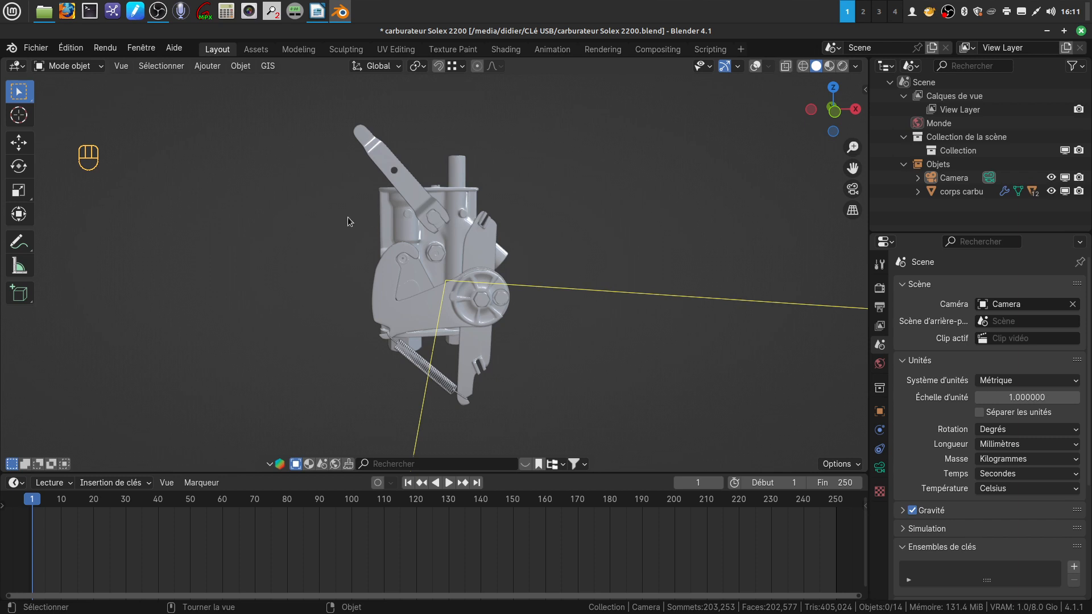
pyautogui.moveTo(483, 325); pyautogui.dragTo(395, 209, button='middle')
pyautogui.scroll(2, 531, 364)
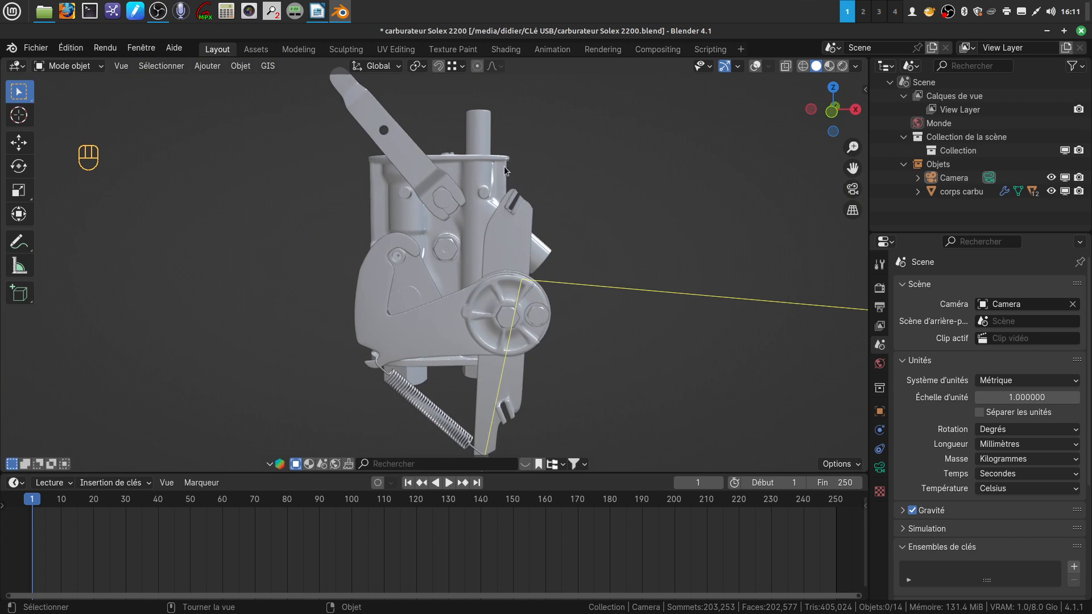
pyautogui.moveTo(456, 186); pyautogui.dragTo(745, 188, button='middle')
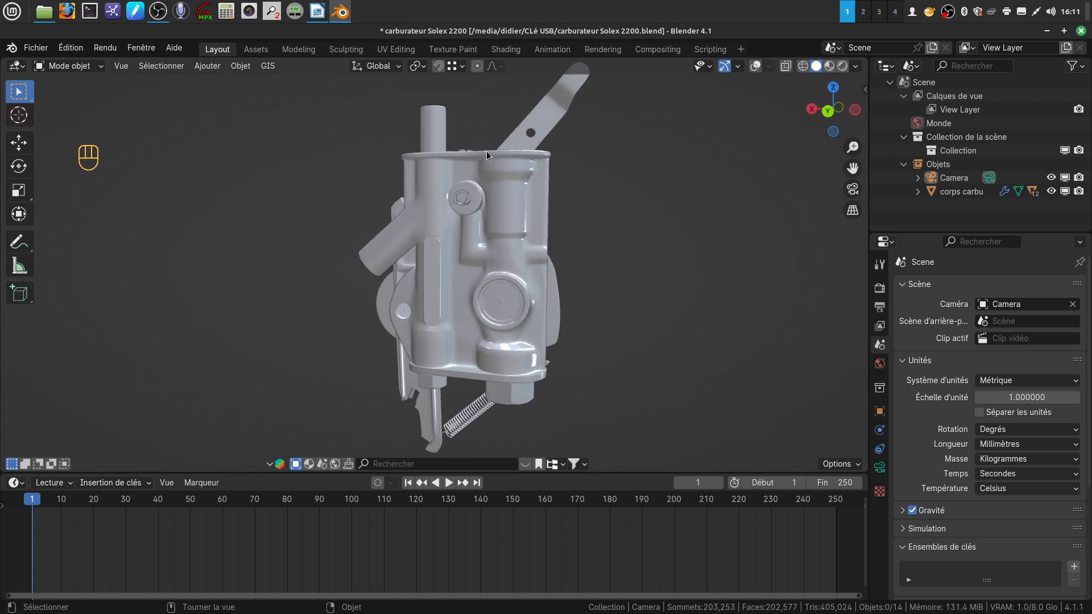
pyautogui.moveTo(562, 199)
pyautogui.mouseDown(button='middle')
pyautogui.moveTo(555, 213)
pyautogui.moveTo(580, 203)
pyautogui.mouseUp(button='middle')
pyautogui.scroll(-2, 581, 202)
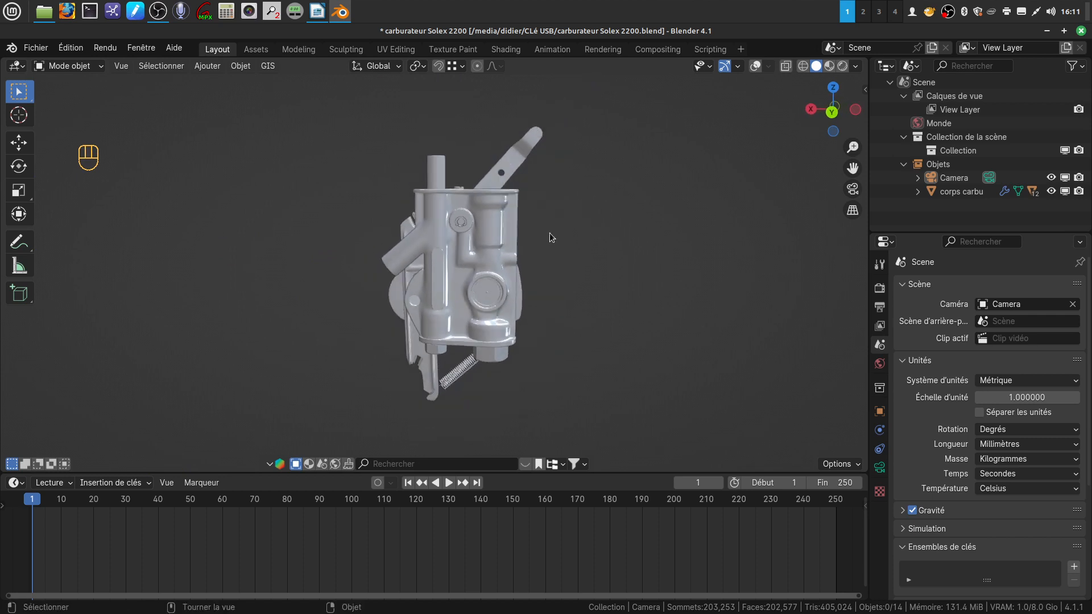
pyautogui.keyDown('shift'); pyautogui.moveTo(550, 241); pyautogui.dragTo(507, 237, button='middle'); pyautogui.keyUp('shift')
pyautogui.scroll(1, 538, 269)
# Turn on the viewport overlays and display the transform values and dimensions of the corps carbu body.
pyautogui.click(507, 237)
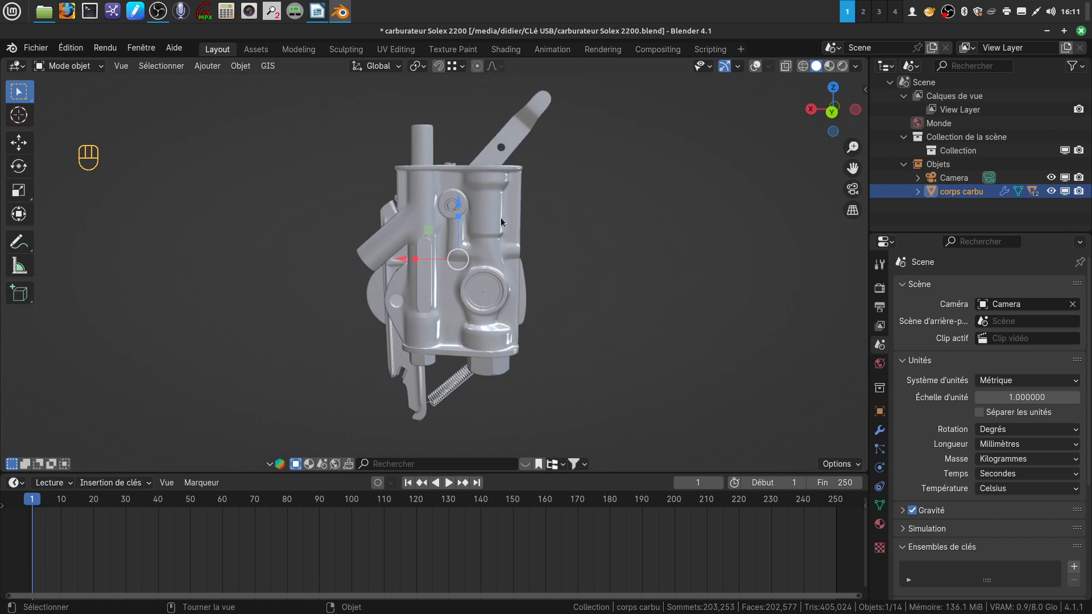
pyautogui.press('Tab')
pyautogui.press('Tab')
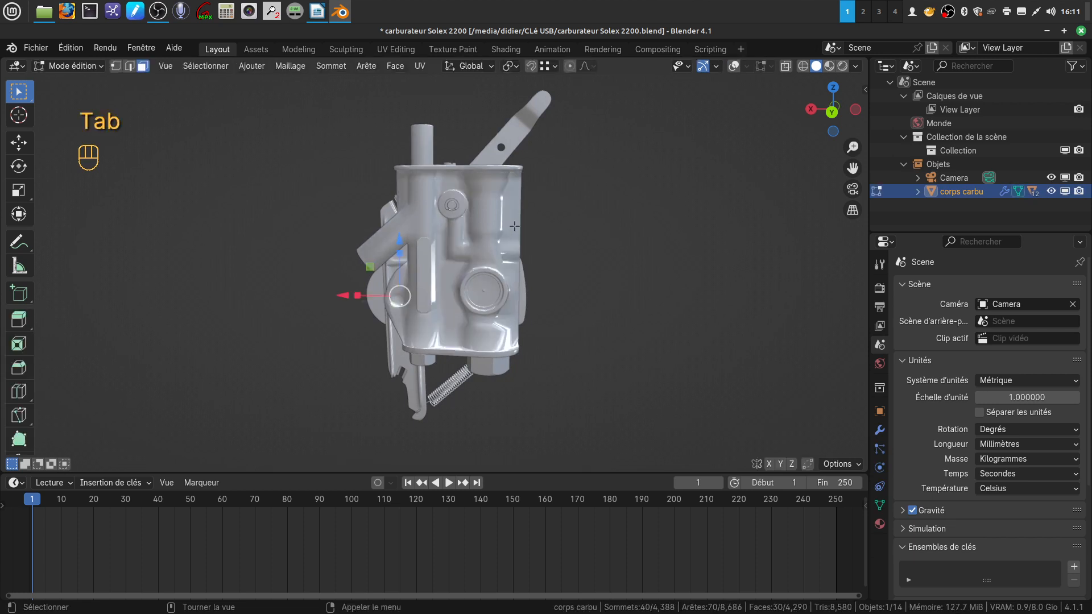
pyautogui.click(755, 66)
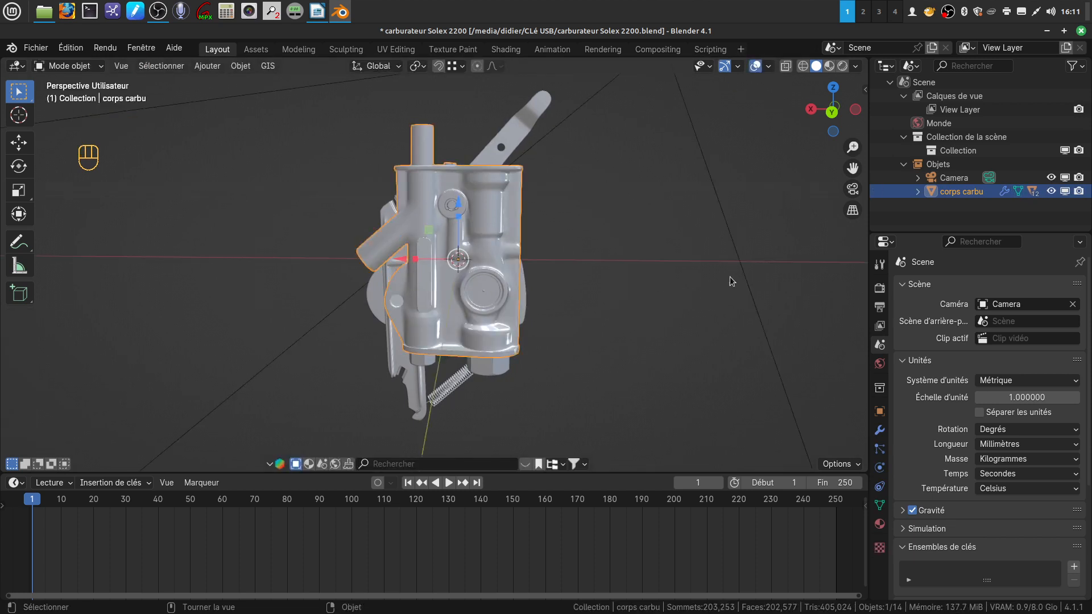
pyautogui.press('n')
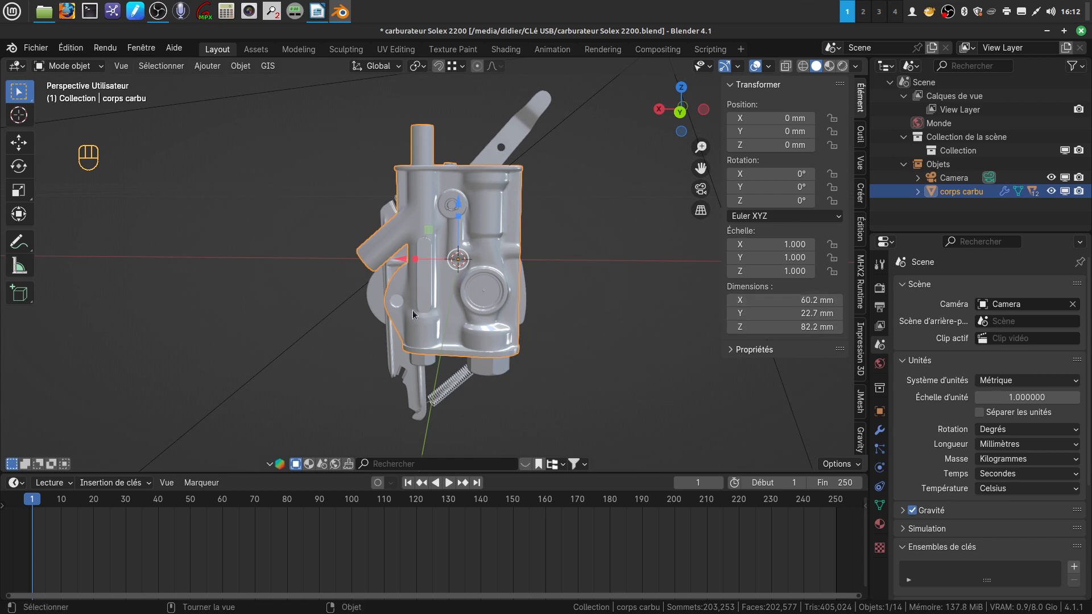
pyautogui.moveTo(538, 316)
pyautogui.mouseDown(button='middle')
pyautogui.moveTo(585, 306)
pyautogui.moveTo(537, 312)
pyautogui.moveTo(542, 296)
pyautogui.moveTo(527, 302)
pyautogui.moveTo(541, 289)
pyautogui.moveTo(551, 289)
pyautogui.moveTo(545, 312)
pyautogui.mouseUp(button='middle')
pyautogui.scroll(2, 544, 312)
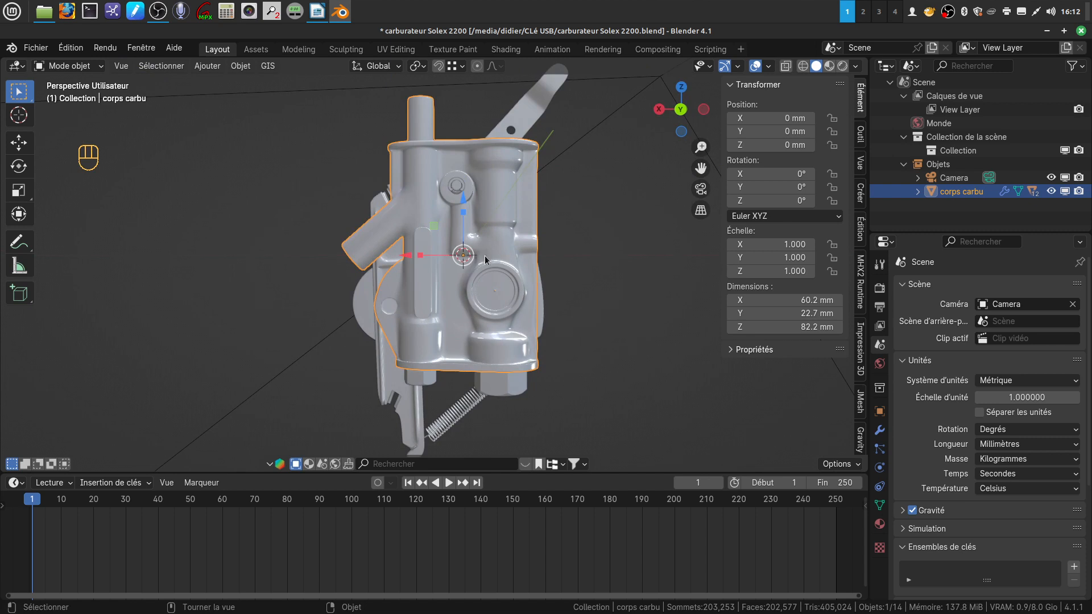
# Deselect the carburetor body, look at it from both sides and hide the transform values.
pyautogui.click(581, 307)
pyautogui.moveTo(578, 275); pyautogui.dragTo(511, 267, button='middle')
pyautogui.scroll(3, 555, 316)
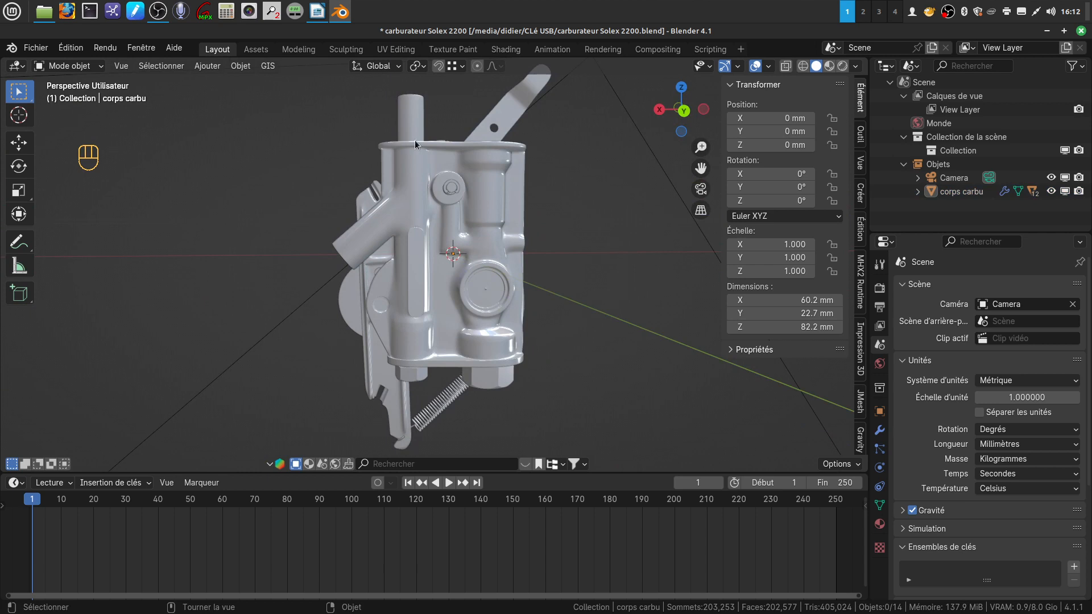
pyautogui.moveTo(472, 306); pyautogui.dragTo(511, 318, button='middle')
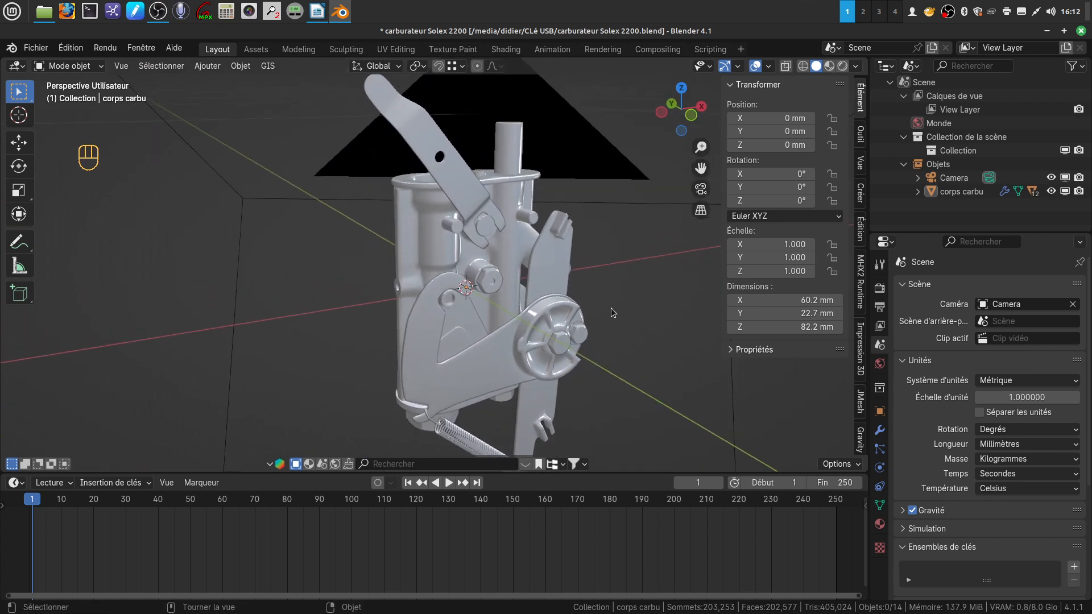
pyautogui.press('n')
# Inspect the mesh topology of the corps carbu body in Edit Mode, then return to Object Mode.
pyautogui.click(432, 241)
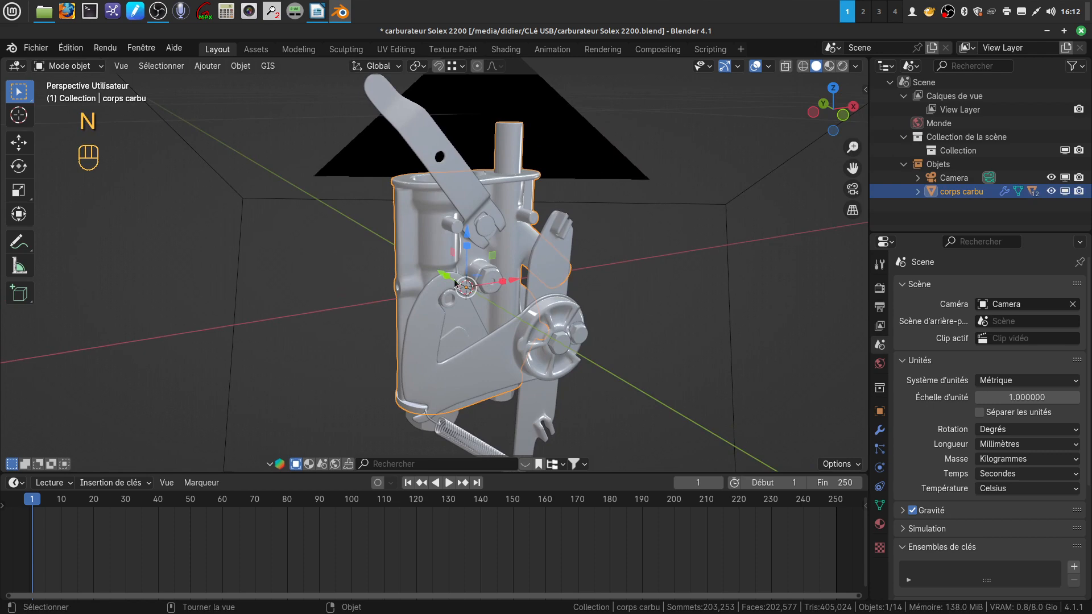
pyautogui.press('Tab')
pyautogui.scroll(3, 538, 313)
pyautogui.moveTo(538, 313); pyautogui.dragTo(763, 300, button='middle')
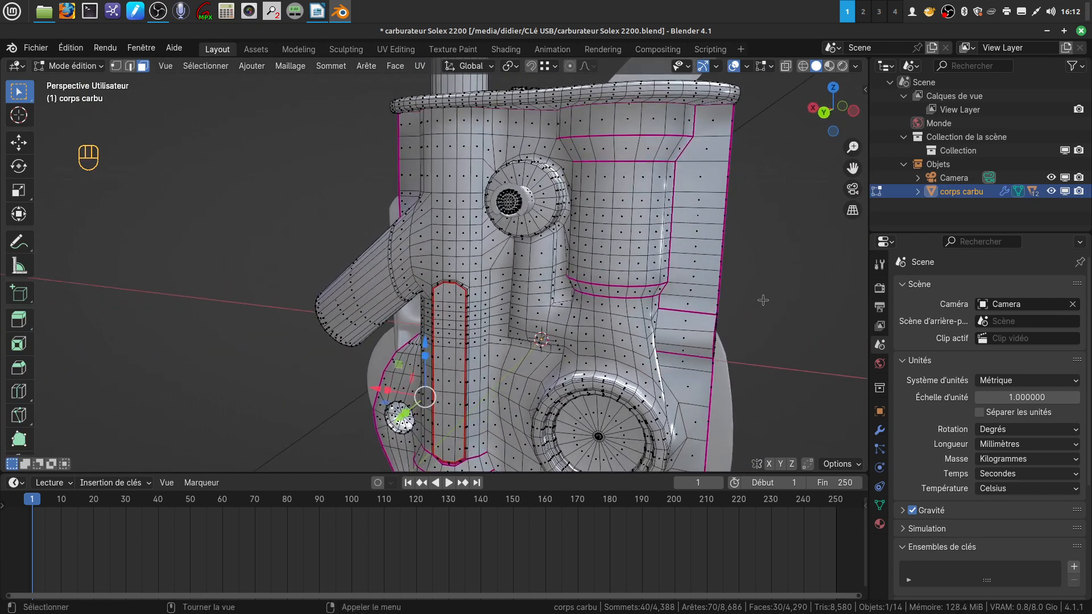
pyautogui.scroll(-2, 688, 309)
pyautogui.keyDown('shift'); pyautogui.moveTo(685, 307); pyautogui.dragTo(638, 237, button='middle'); pyautogui.keyUp('shift')
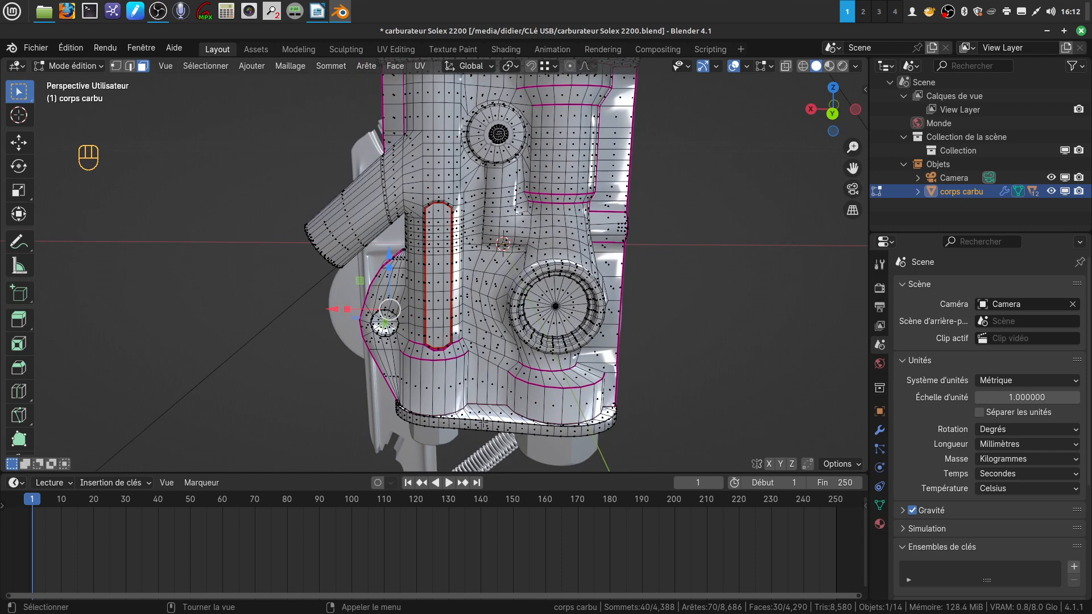
pyautogui.keyDown('shift'); pyautogui.moveTo(487, 205); pyautogui.dragTo(526, 257, button='middle'); pyautogui.keyUp('shift')
pyautogui.keyDown('shift'); pyautogui.moveTo(484, 306); pyautogui.dragTo(677, 298, button='middle'); pyautogui.keyUp('shift')
pyautogui.scroll(2, 543, 307)
pyautogui.moveTo(544, 308); pyautogui.dragTo(646, 297, button='middle')
pyautogui.press('Tab')
# Select the support cables plate, the throttle lever, the wheel and its bolt one after another as separate objects.
pyautogui.scroll(-3, 582, 281)
pyautogui.keyDown('shift'); pyautogui.moveTo(542, 257); pyautogui.dragTo(506, 200, button='middle'); pyautogui.keyUp('shift')
pyautogui.moveTo(544, 336); pyautogui.dragTo(630, 330, button='middle')
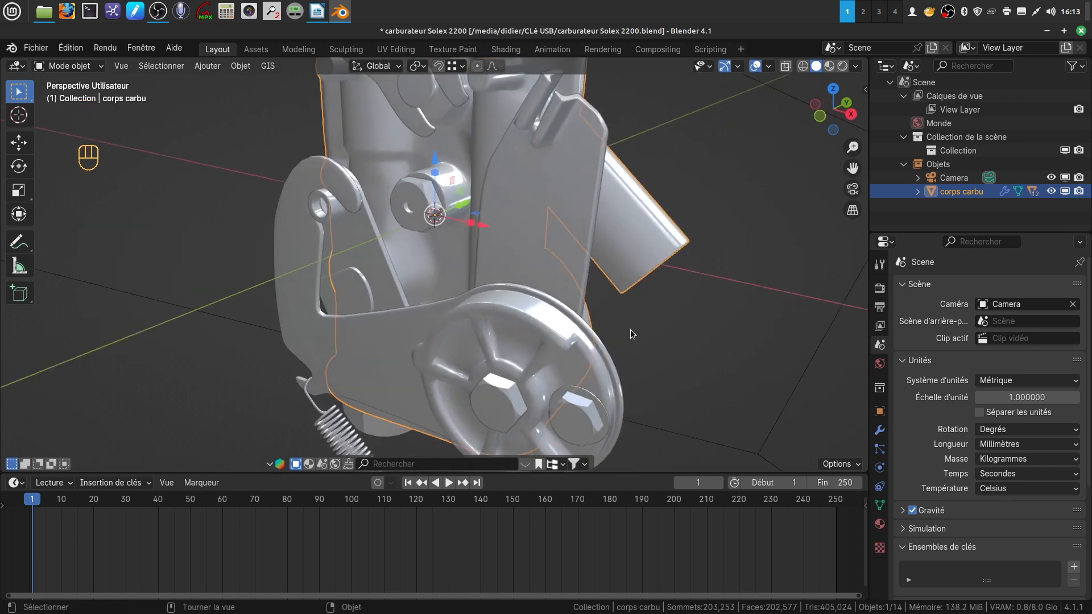
pyautogui.click(567, 181)
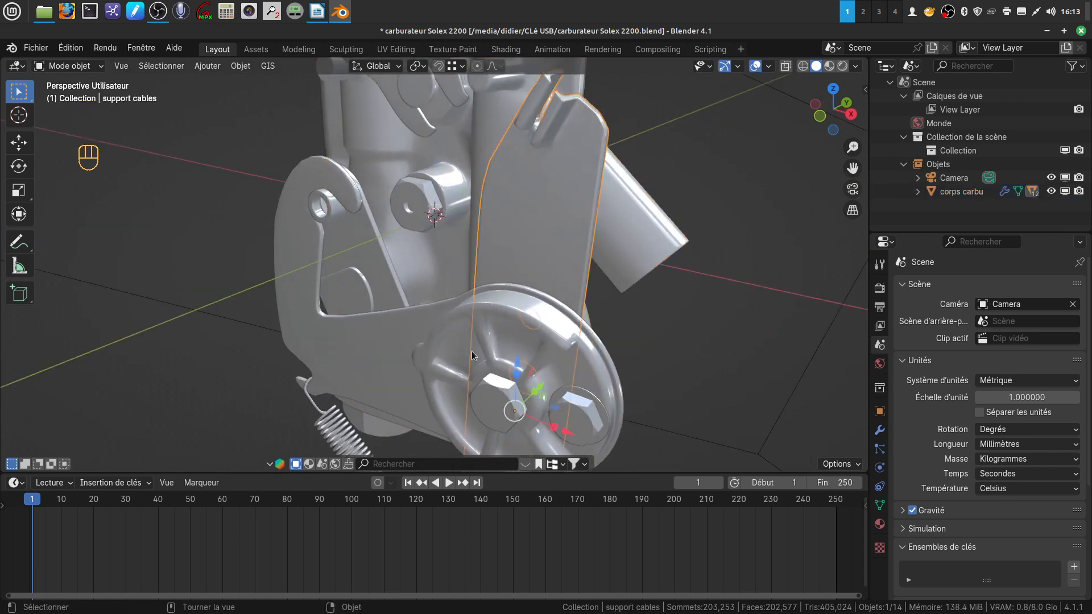
pyautogui.click(387, 360)
pyautogui.keyDown('shift'); pyautogui.moveTo(432, 373); pyautogui.dragTo(438, 273, button='middle'); pyautogui.keyUp('shift')
pyautogui.click(467, 284)
pyautogui.click(556, 293)
# Select the gicleur jet and the large return spring in turn, then clear the selection.
pyautogui.keyDown('shift'); pyautogui.moveTo(499, 302); pyautogui.dragTo(527, 398, button='middle'); pyautogui.keyUp('shift')
pyautogui.scroll(2, 429, 191)
pyautogui.click(429, 192)
pyautogui.scroll(-3, 425, 165)
pyautogui.moveTo(426, 164); pyautogui.dragTo(411, 401, button='middle')
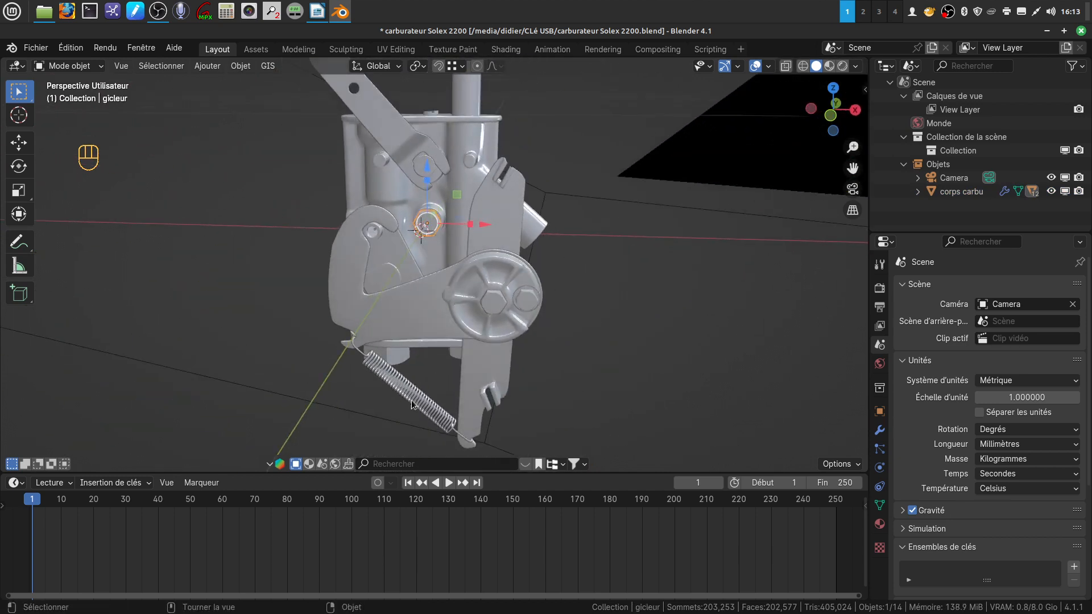
pyautogui.click(411, 402)
pyautogui.click(587, 395)
# Examine the petit ressort and its clips on the back of the body by selecting each, then deselect.
pyautogui.moveTo(375, 303); pyautogui.dragTo(451, 291, button='middle')
pyautogui.scroll(4, 527, 366)
pyautogui.click(412, 279)
pyautogui.scroll(3, 398, 341)
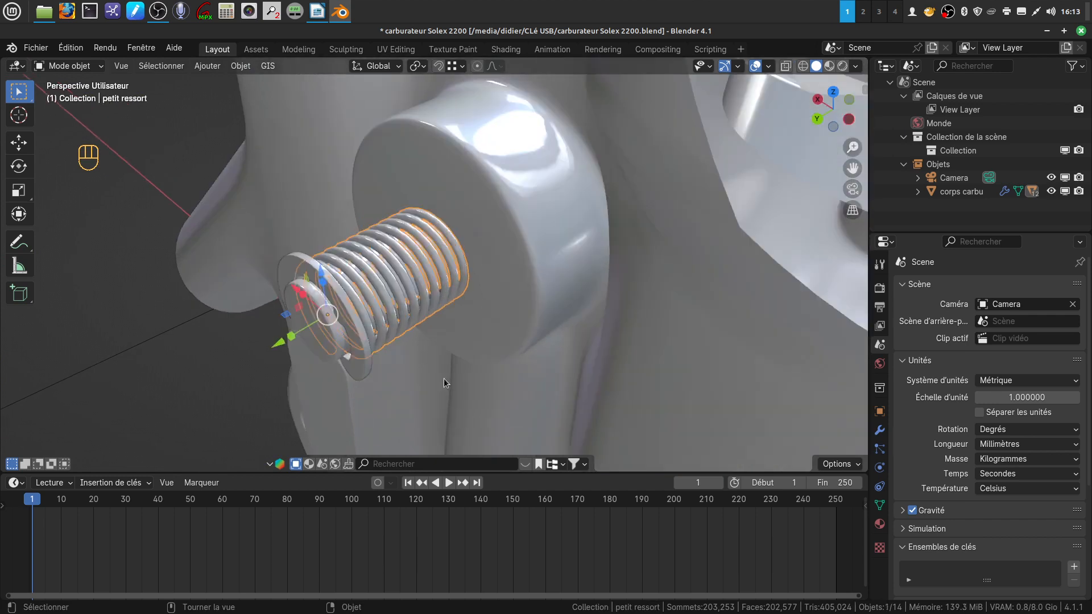
pyautogui.scroll(2, 398, 381)
pyautogui.click(166, 398)
pyautogui.click(301, 326)
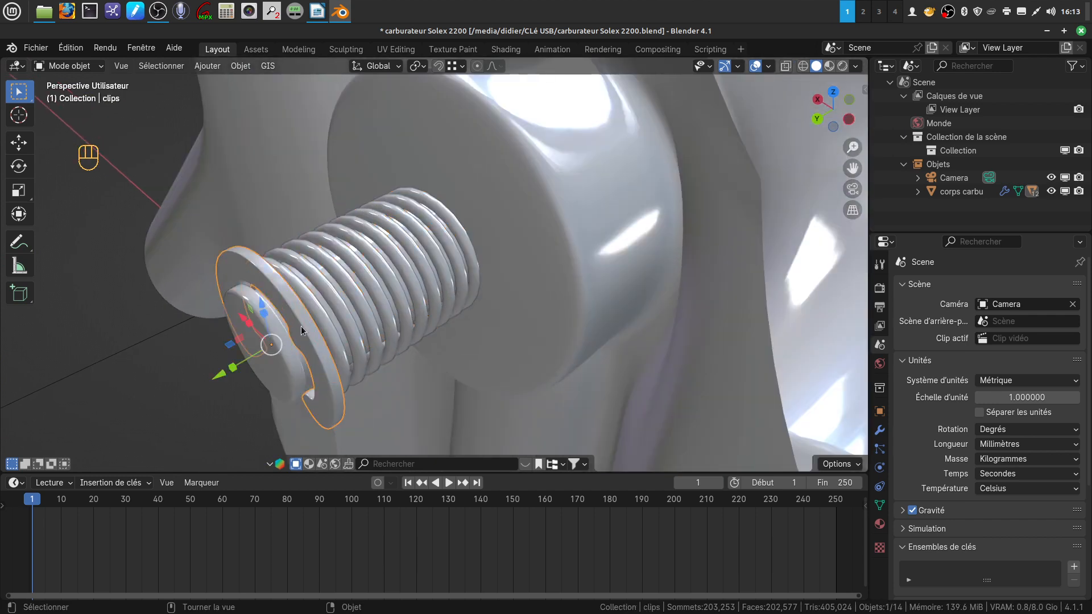
pyautogui.scroll(-6, 334, 366)
pyautogui.keyDown('shift'); pyautogui.moveTo(343, 373); pyautogui.dragTo(458, 373, button='middle'); pyautogui.keyUp('shift')
pyautogui.click(573, 333)
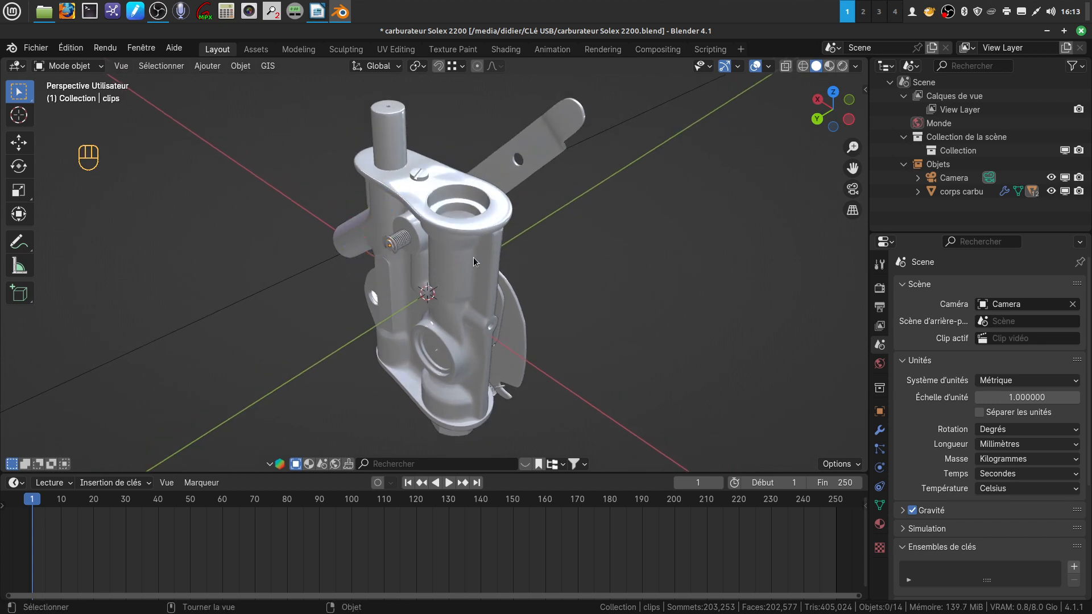
# Look over the whole assembled carburetor from the back round to the lever side.
pyautogui.keyDown('shift'); pyautogui.moveTo(521, 322); pyautogui.dragTo(427, 336, button='middle'); pyautogui.keyUp('shift')
pyautogui.scroll(4, 408, 325)
pyautogui.scroll(-3, 431, 334)
pyautogui.scroll(4, 448, 347)
pyautogui.scroll(-2, 436, 331)
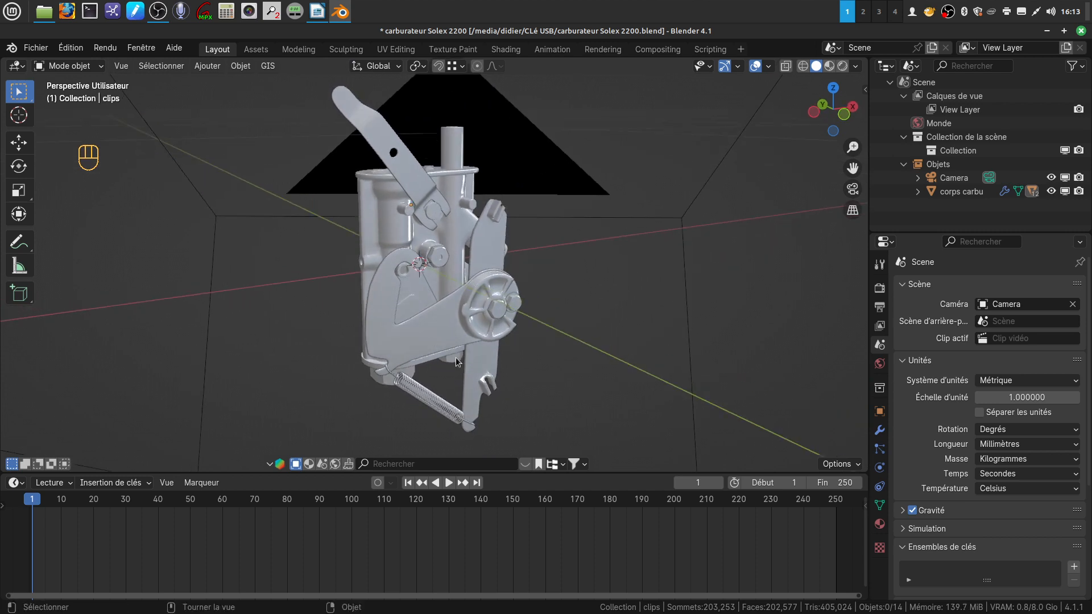
# Select the manette gaz lever and examine its object properties, especially the parent under Relations.
pyautogui.scroll(1, 462, 348)
pyautogui.moveTo(461, 348); pyautogui.dragTo(435, 315, button='middle')
pyautogui.click(439, 360)
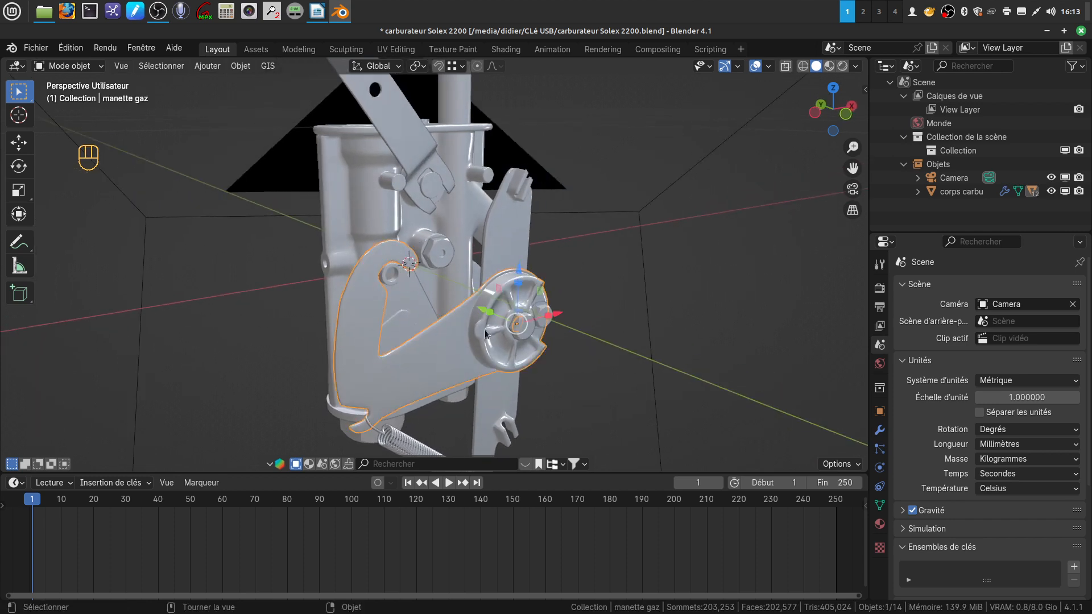
pyautogui.click(581, 275)
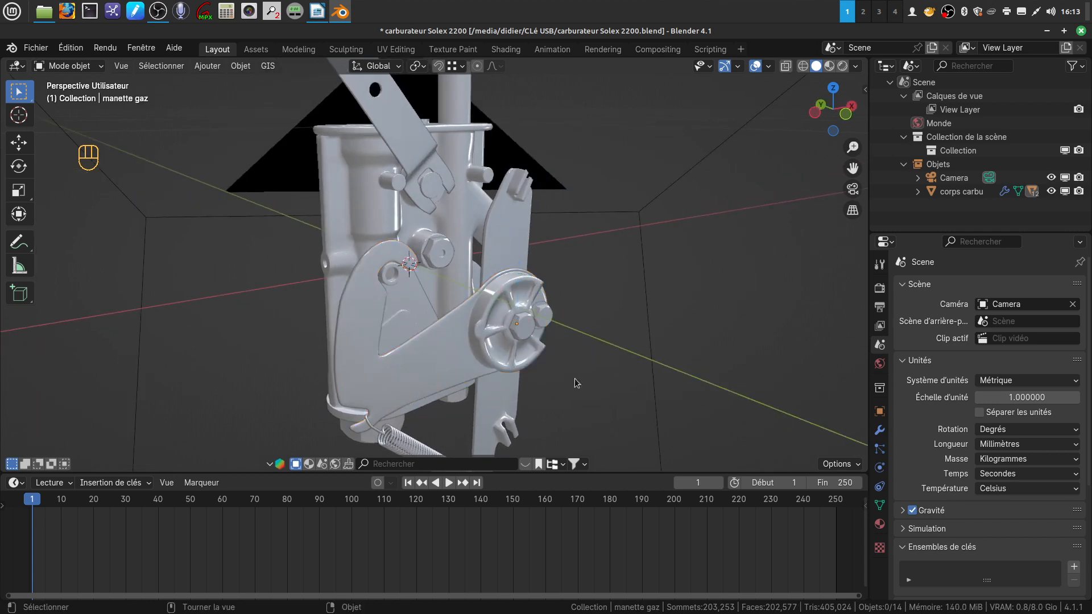
pyautogui.click(879, 411)
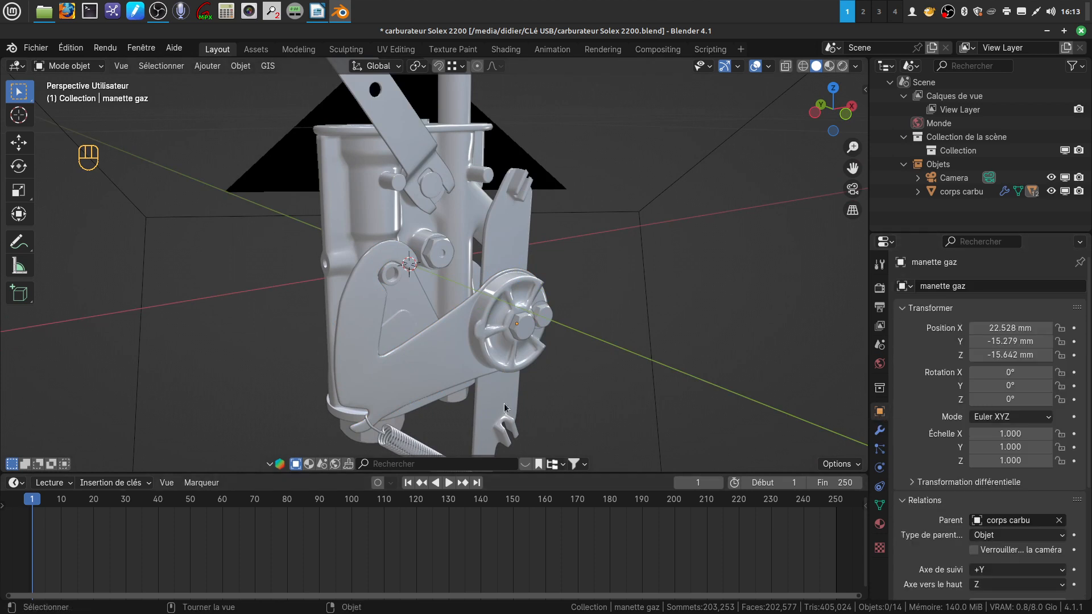
pyautogui.click(444, 376)
pyautogui.scroll(-3, 909, 519)
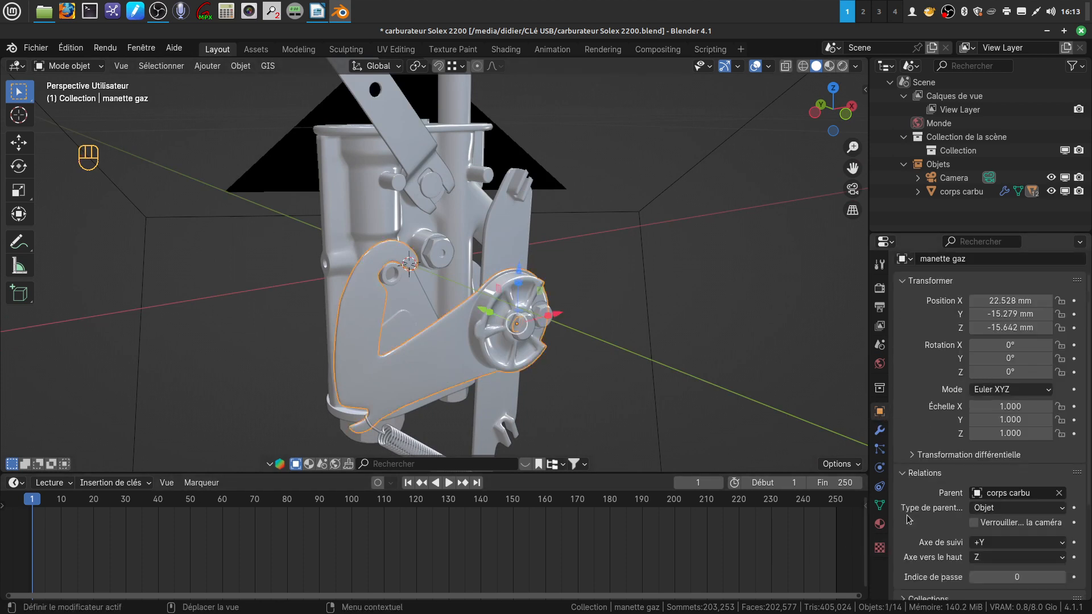
pyautogui.scroll(-2, 908, 521)
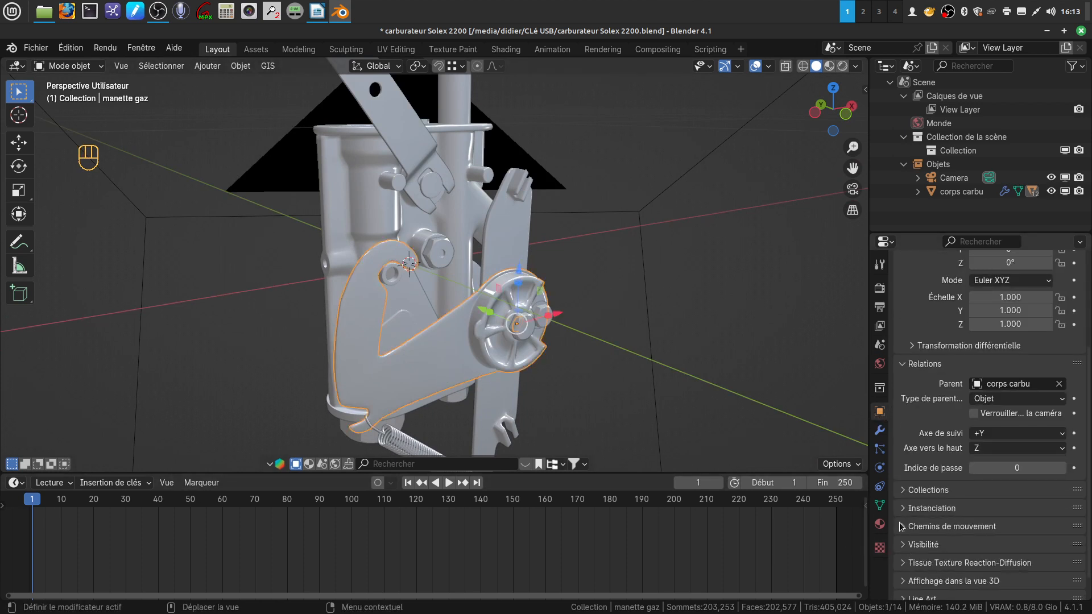
pyautogui.scroll(4, 908, 522)
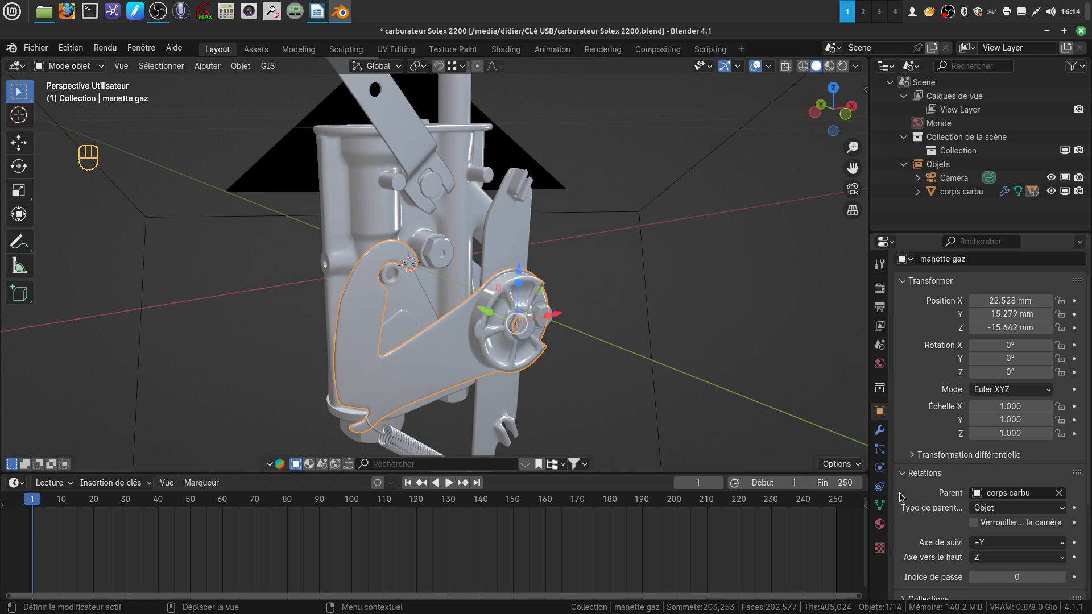
# Compare the parent setting under Relations for corps carbu, manette gaz and manette sup, then clear the selection.
pyautogui.scroll(-2, 904, 498)
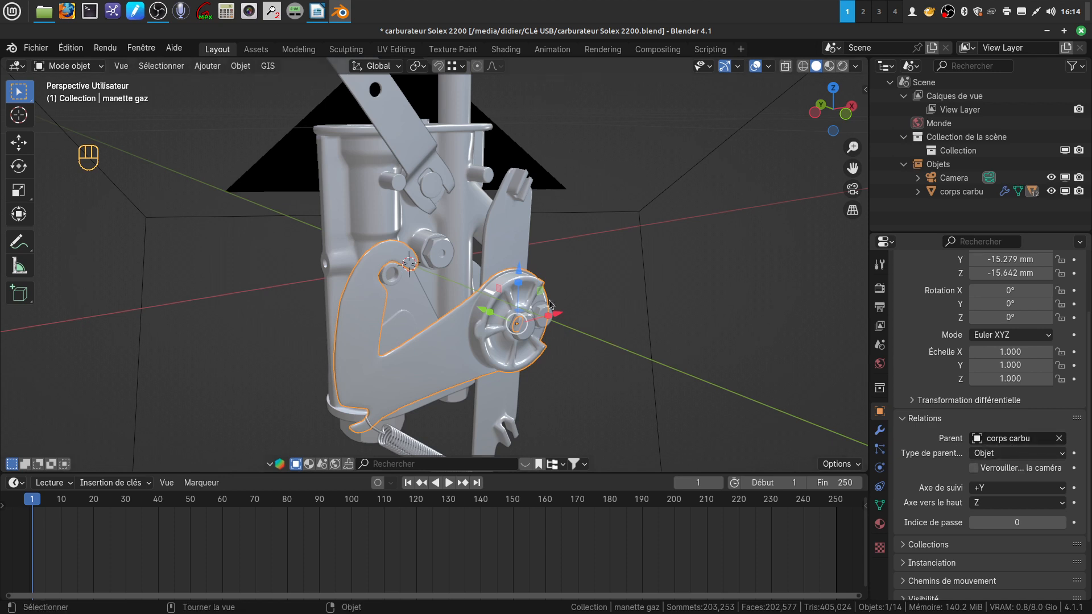
pyautogui.click(353, 191)
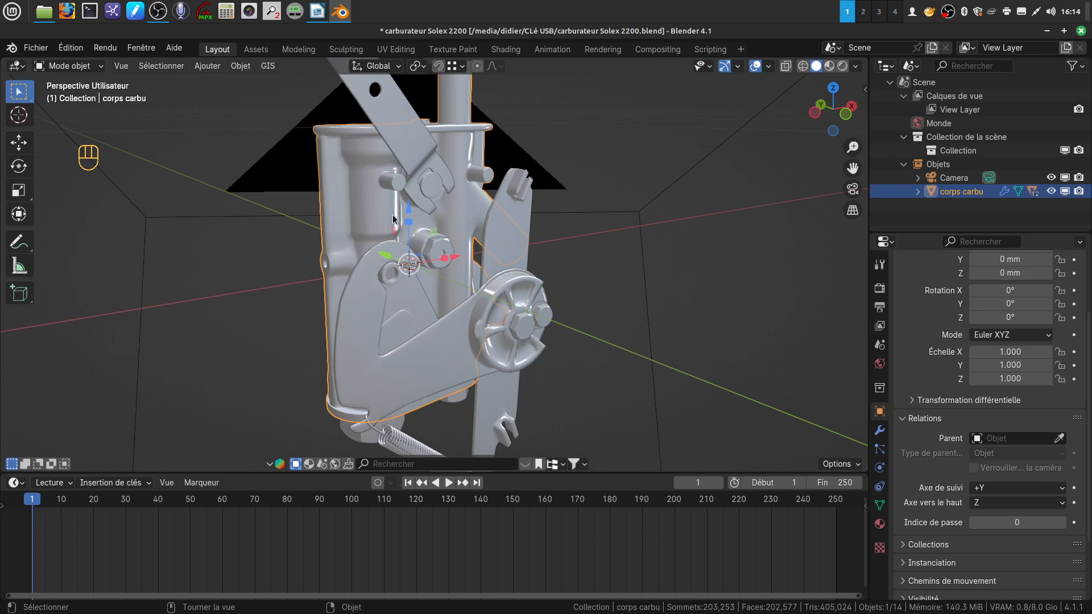
pyautogui.click(439, 366)
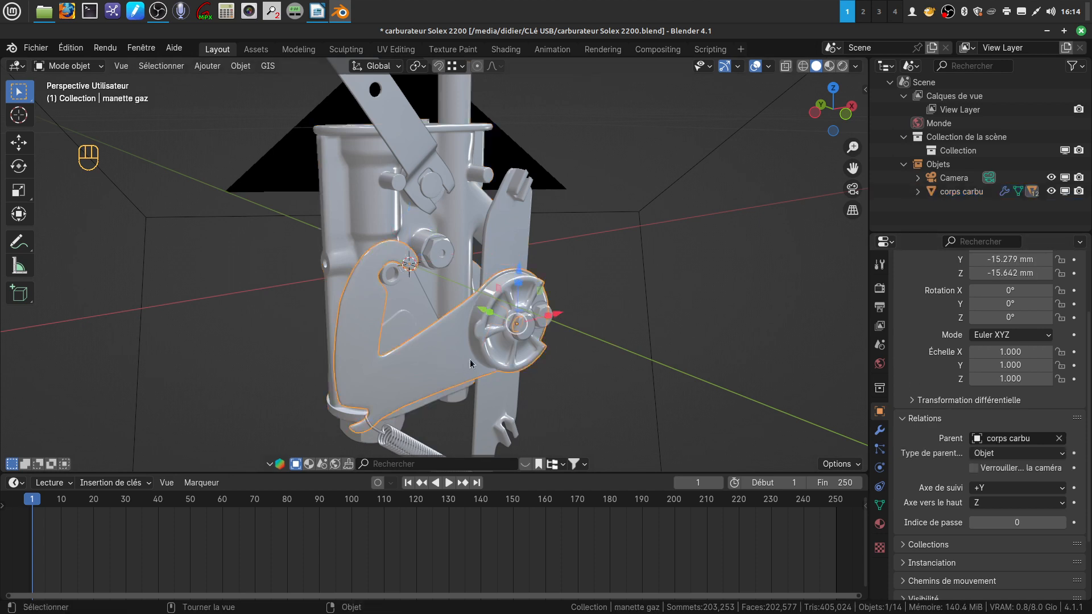
pyautogui.click(413, 148)
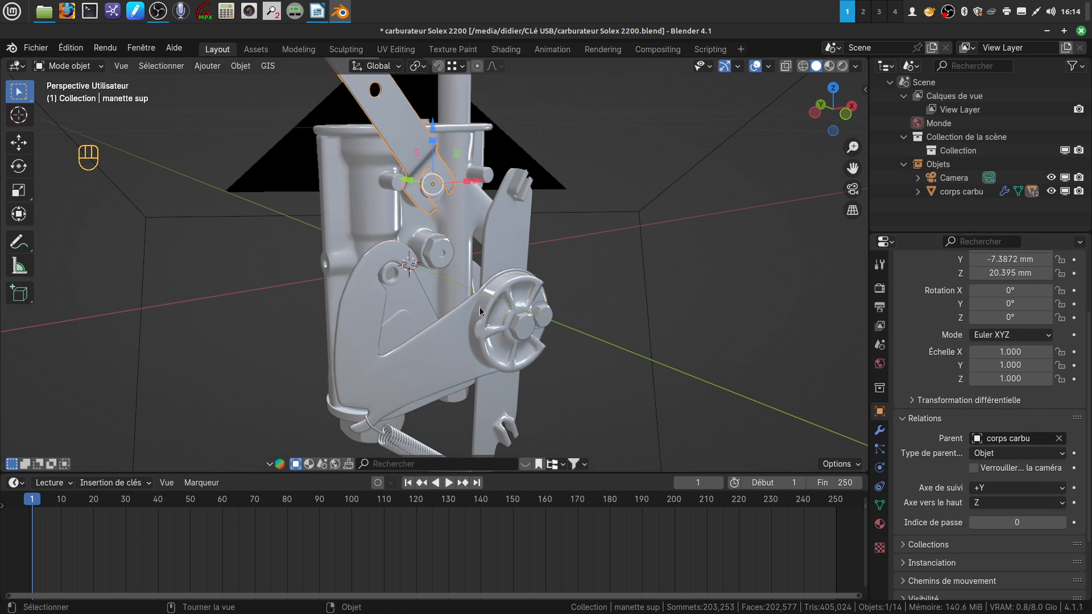
pyautogui.click(657, 334)
pyautogui.click(723, 316)
pyautogui.moveTo(643, 331); pyautogui.dragTo(600, 315, button='middle')
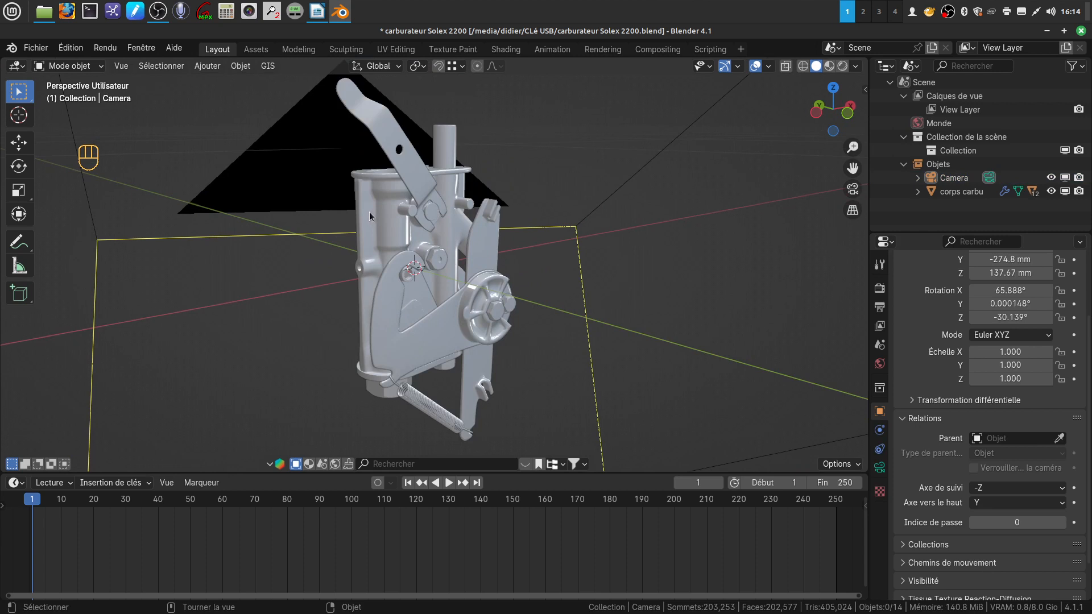
# Test the parenting by trying to move corps carbu along the X axis and scale it, cancelling both transforms.
pyautogui.click(377, 195)
pyautogui.moveTo(523, 247); pyautogui.dragTo(519, 270, button='middle')
pyautogui.press('g')
pyautogui.press('x')
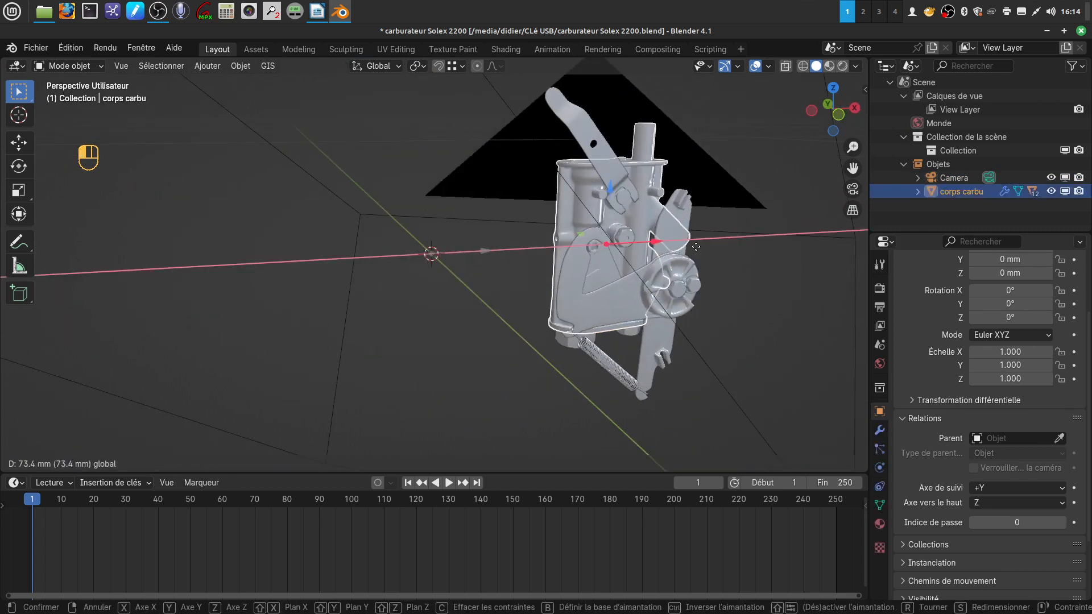
pyautogui.rightClick(721, 255)
pyautogui.moveTo(615, 292)
pyautogui.mouseDown(button='middle')
pyautogui.moveTo(642, 291)
pyautogui.moveTo(621, 293)
pyautogui.mouseUp(button='middle')
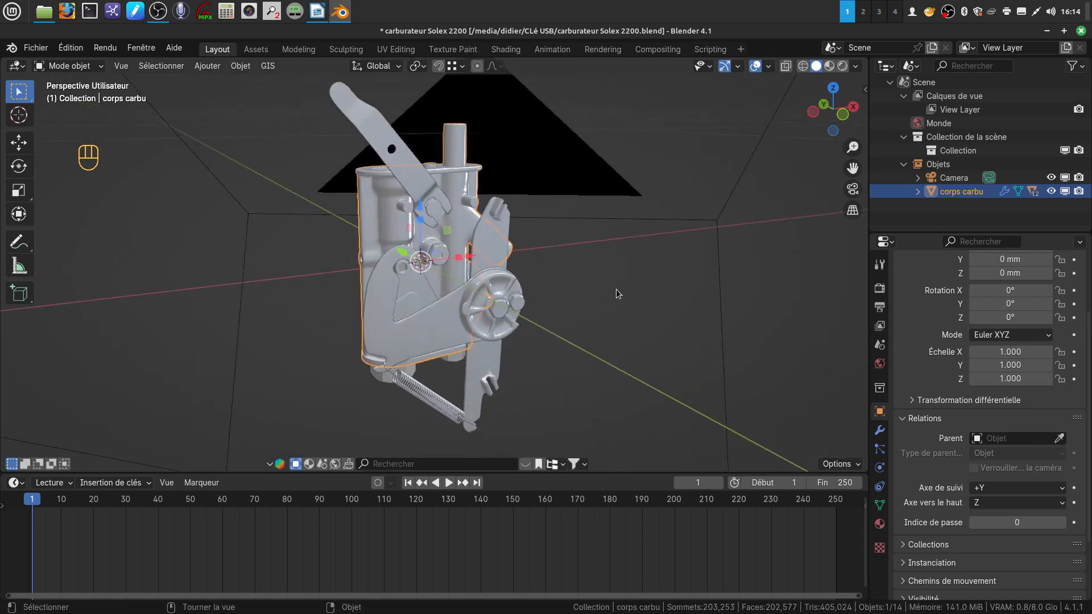
pyautogui.press('s')
pyautogui.rightClick(715, 310)
pyautogui.moveTo(584, 293); pyautogui.dragTo(565, 292, button='middle')
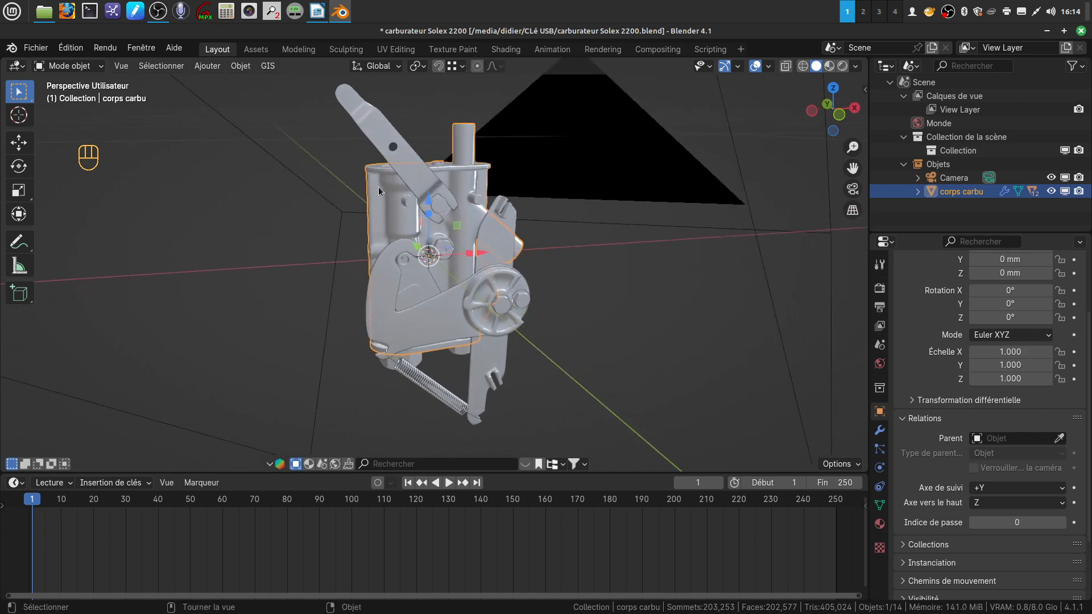
# Enable the relationship lines in the viewport overlays.
pyautogui.keyDown('shift'); pyautogui.moveTo(452, 245); pyautogui.dragTo(597, 270, button='middle'); pyautogui.keyUp('shift')
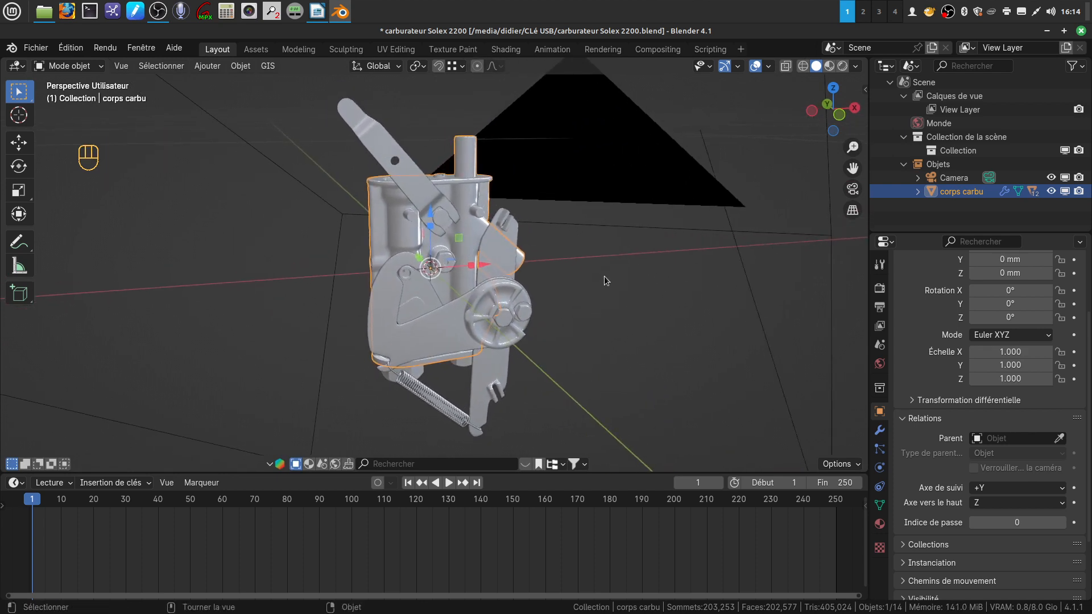
pyautogui.click(768, 68)
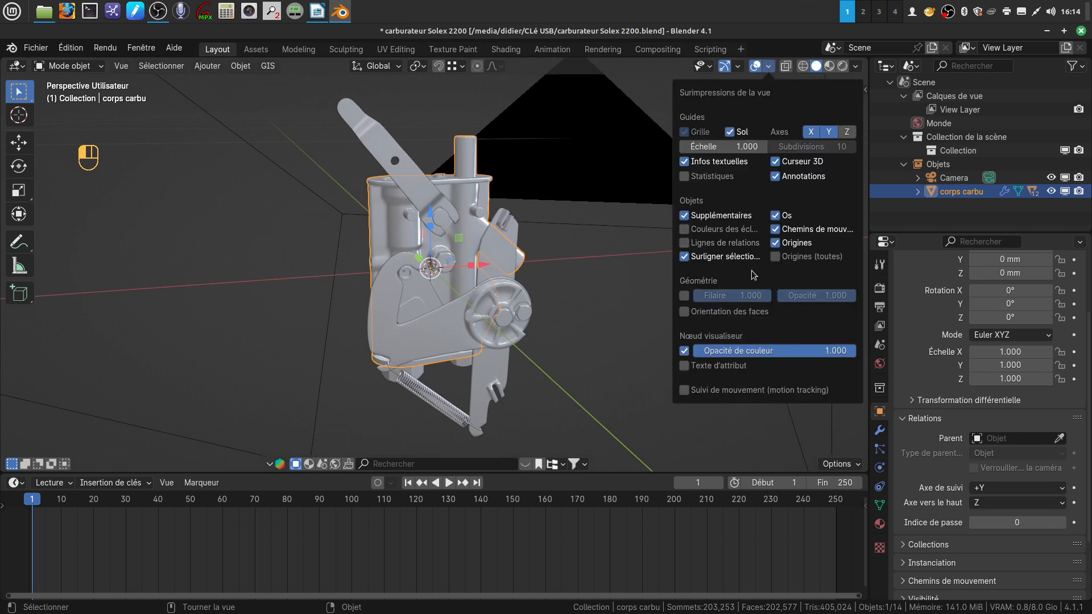
pyautogui.click(685, 244)
# Deselect the body and examine the dotted relationship lines linking the parts to it, from several angles.
pyautogui.scroll(4, 572, 322)
pyautogui.moveTo(572, 322); pyautogui.dragTo(648, 317, button='middle')
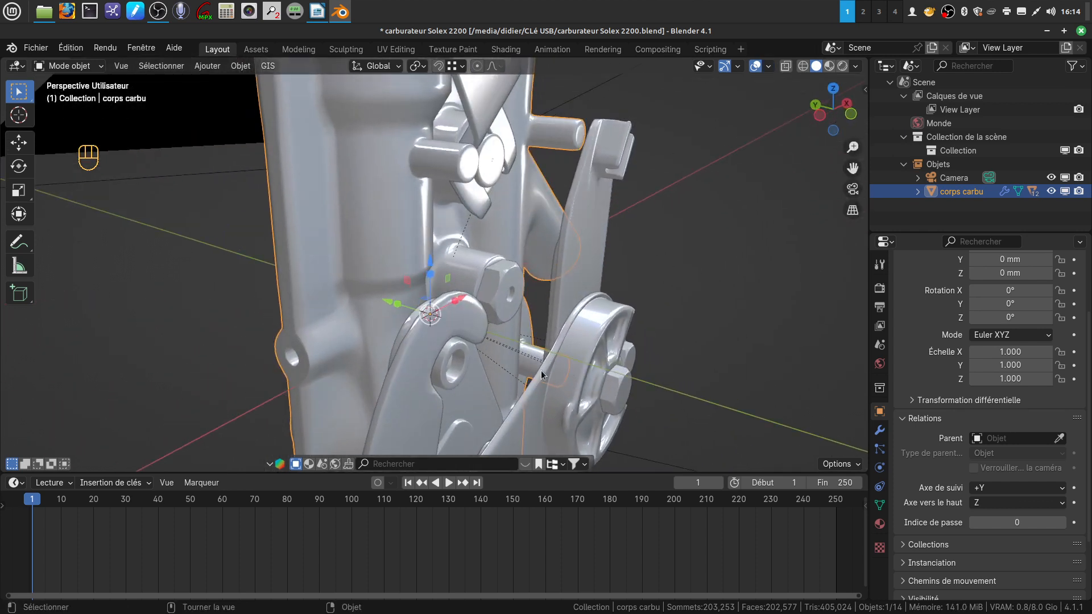
pyautogui.scroll(-3, 542, 374)
pyautogui.moveTo(542, 375); pyautogui.dragTo(446, 271, button='middle')
pyautogui.moveTo(457, 342); pyautogui.dragTo(470, 286, button='middle')
pyautogui.click(556, 194)
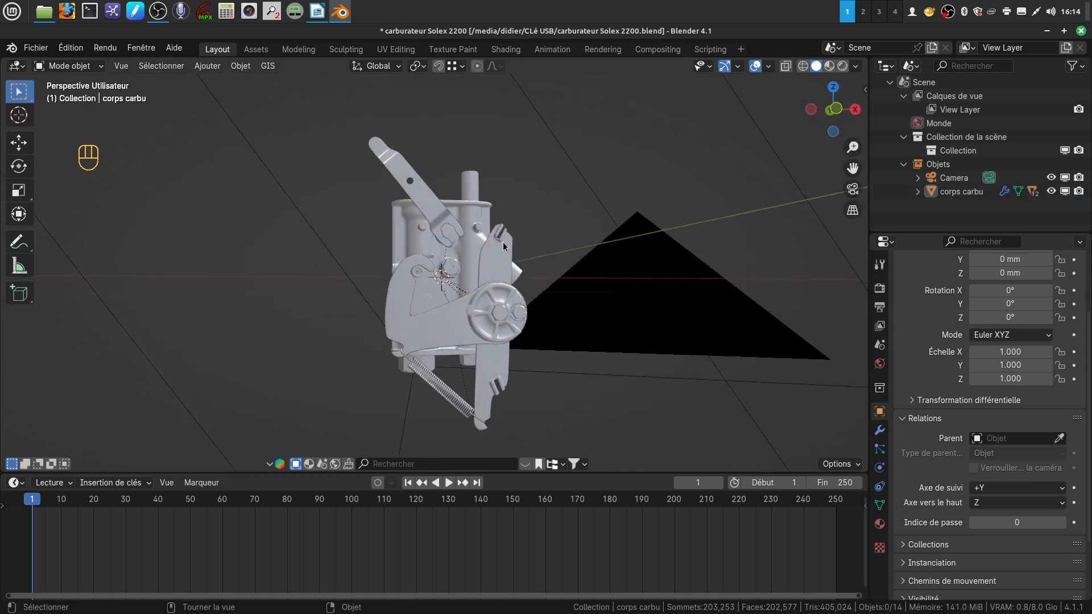
pyautogui.moveTo(503, 246); pyautogui.dragTo(539, 235, button='middle')
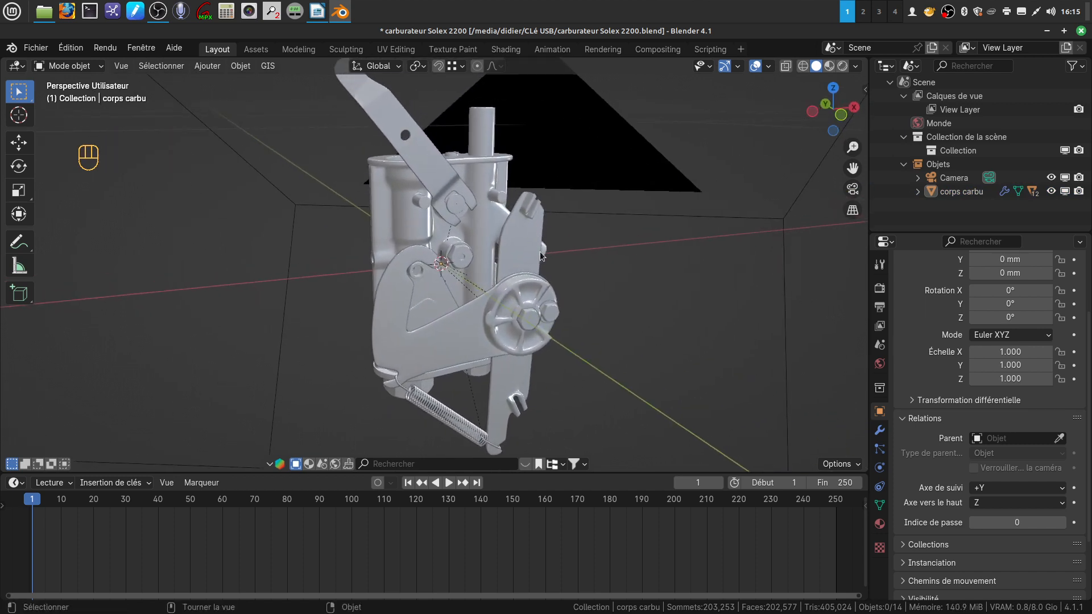
pyautogui.scroll(-2, 541, 255)
pyautogui.scroll(2, 533, 279)
pyautogui.moveTo(545, 274); pyautogui.dragTo(500, 157, button='middle')
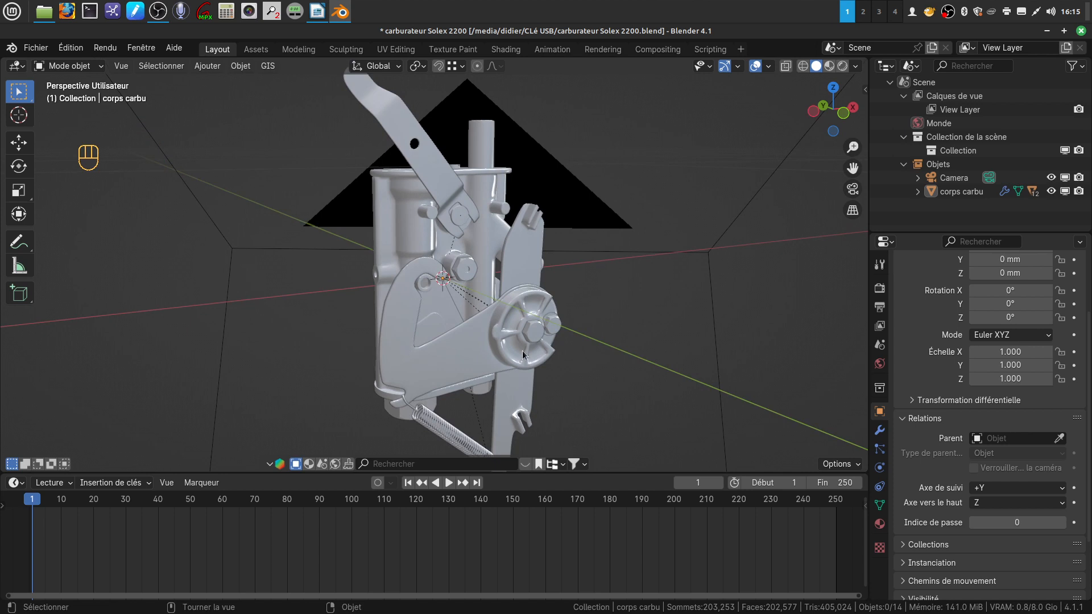
pyautogui.keyDown('shift'); pyautogui.moveTo(451, 318); pyautogui.dragTo(452, 318, button='middle'); pyautogui.keyUp('shift')
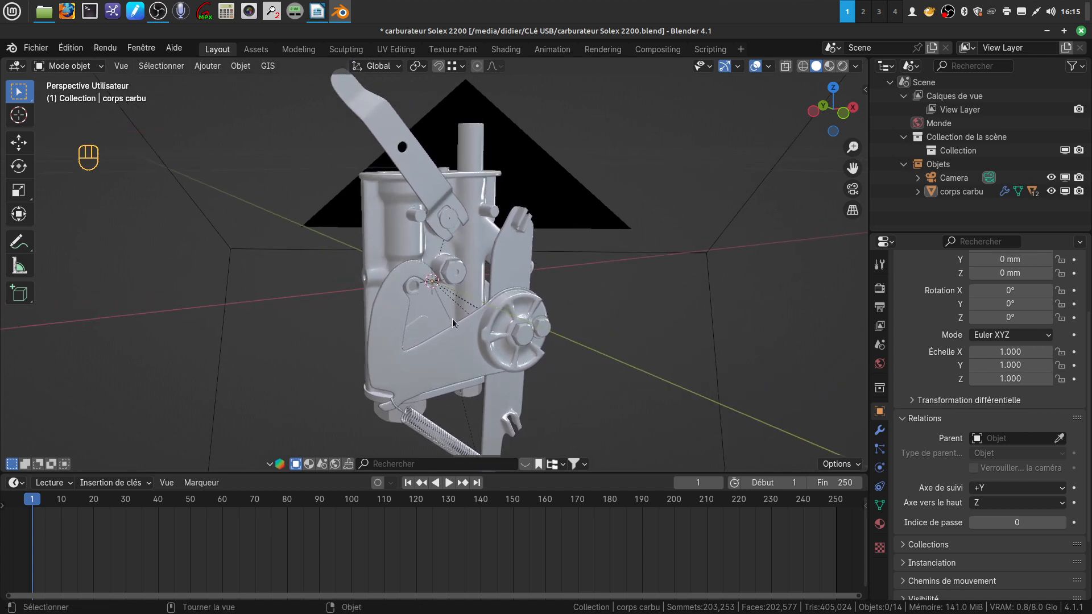
pyautogui.scroll(-3, 485, 279)
pyautogui.keyDown('shift'); pyautogui.moveTo(484, 282); pyautogui.dragTo(565, 315, button='middle'); pyautogui.keyUp('shift')
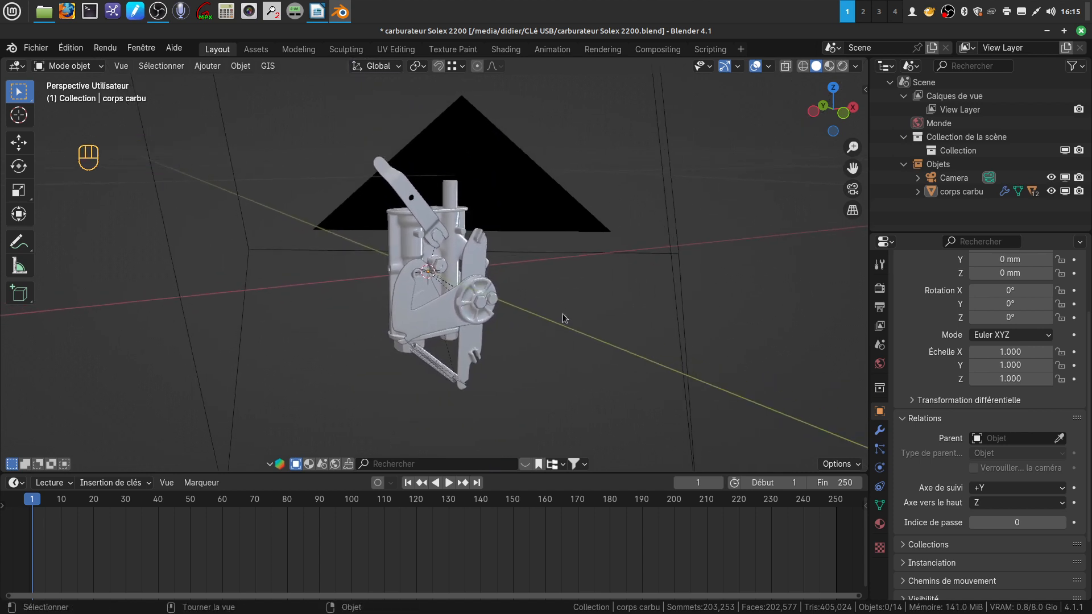
# Show the modifiers of corps carbu to examine its Subdivision settings and look over the whole assembly.
pyautogui.click(880, 430)
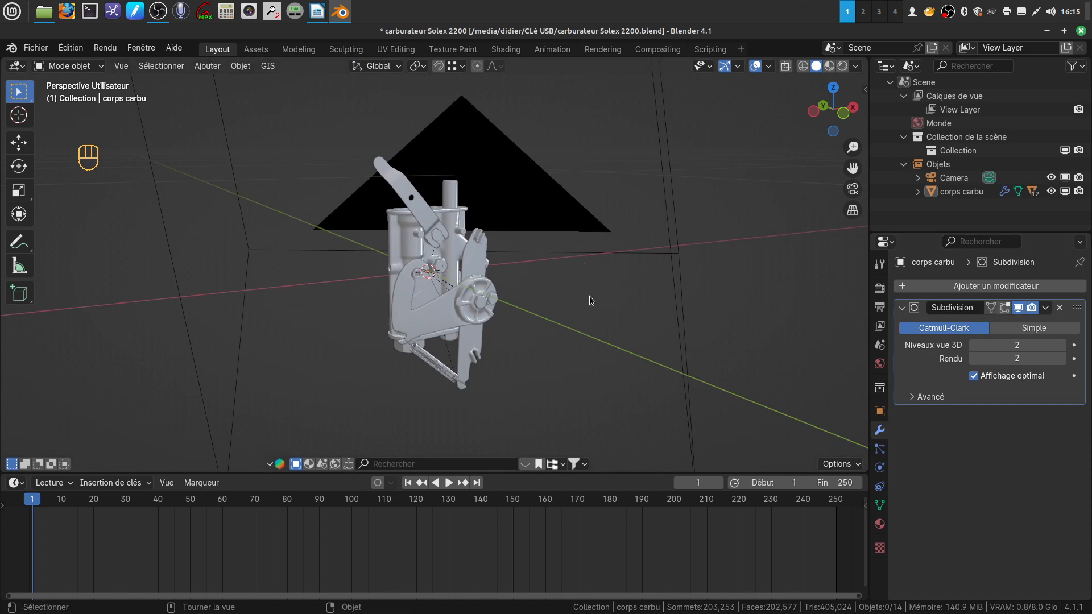
pyautogui.scroll(3, 590, 297)
pyautogui.moveTo(576, 295)
pyautogui.mouseDown(button='middle')
pyautogui.moveTo(613, 284)
pyautogui.moveTo(575, 292)
pyautogui.mouseUp(button='middle')
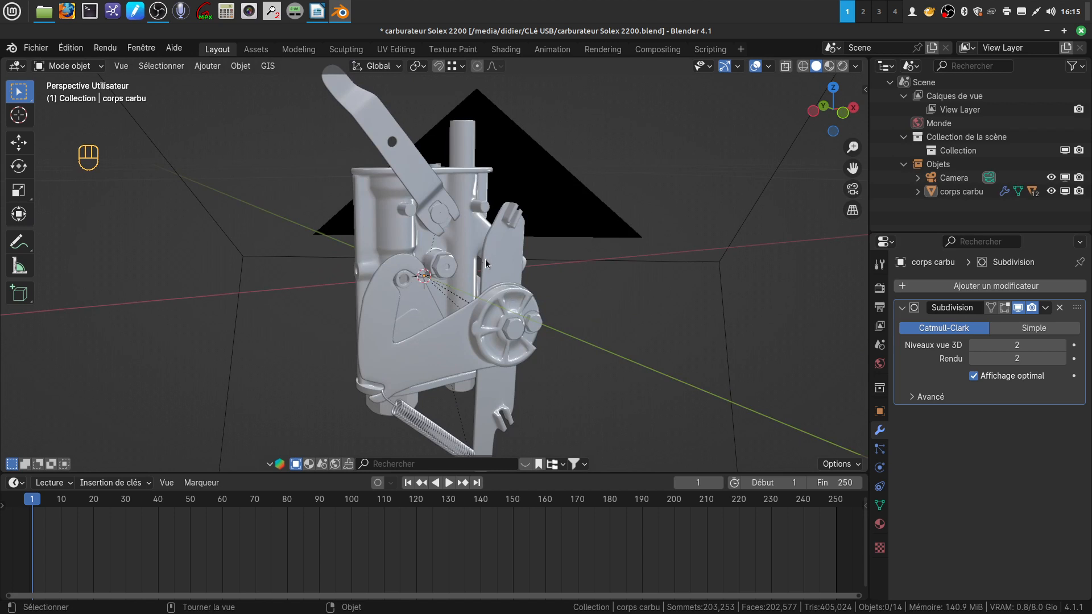
pyautogui.scroll(-3, 486, 261)
pyautogui.moveTo(488, 262); pyautogui.dragTo(524, 272, button='middle')
pyautogui.moveTo(626, 289)
pyautogui.keyDown('shift'); pyautogui.mouseDown(button='middle')
pyautogui.moveTo(639, 292)
pyautogui.moveTo(627, 295)
pyautogui.mouseUp(button='middle'); pyautogui.keyUp('shift')
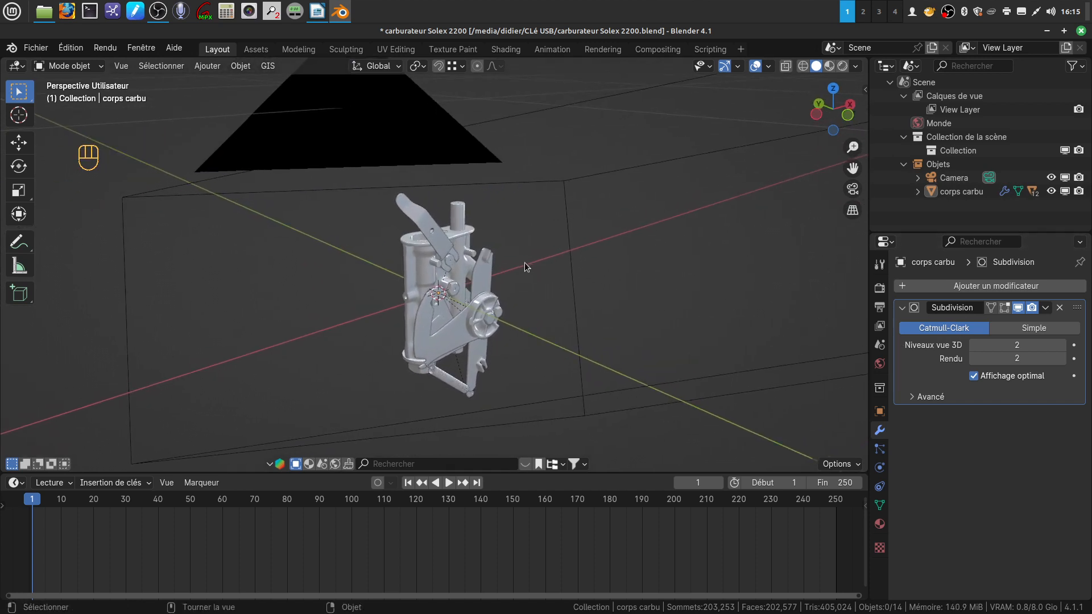
pyautogui.moveTo(504, 282); pyautogui.dragTo(506, 283, button='middle')
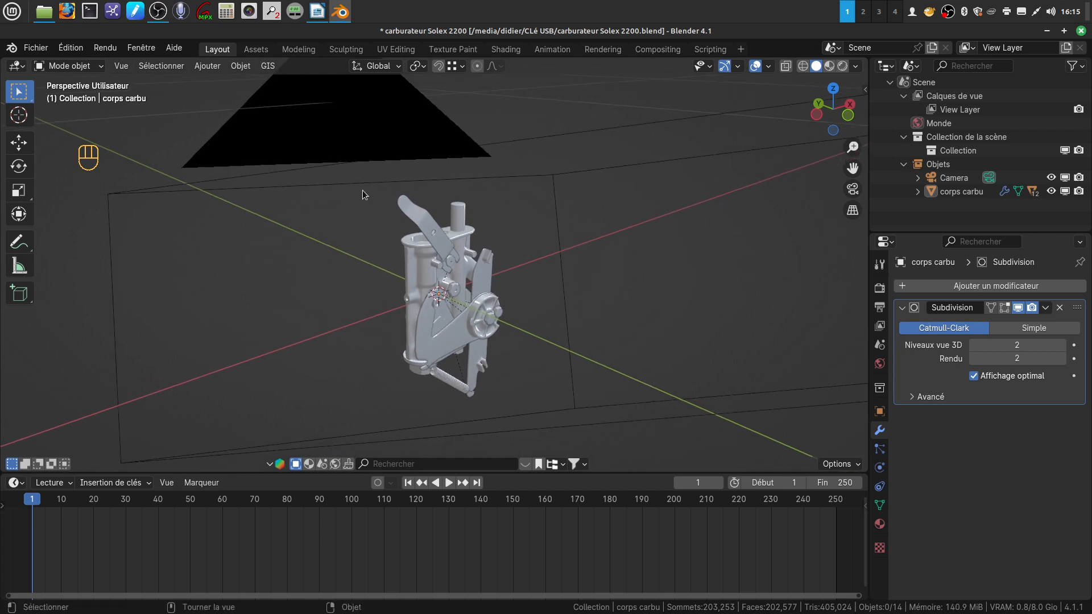
# Select all the carburetor parts without the camera, convert them to meshes, and clear the selection.
pyautogui.moveTo(370, 195); pyautogui.dragTo(522, 401)
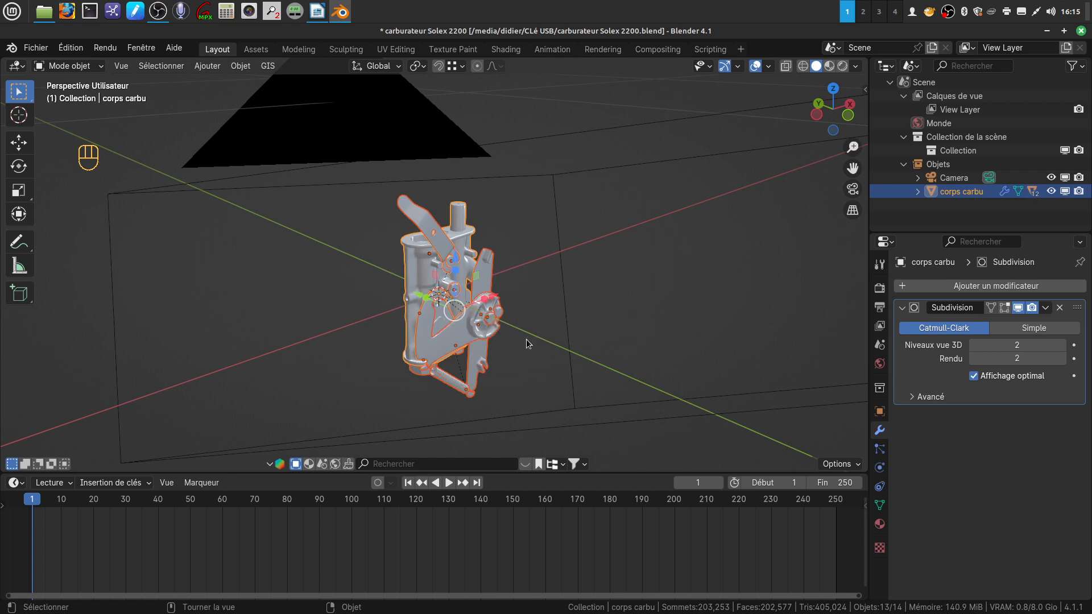
pyautogui.scroll(1, 557, 367)
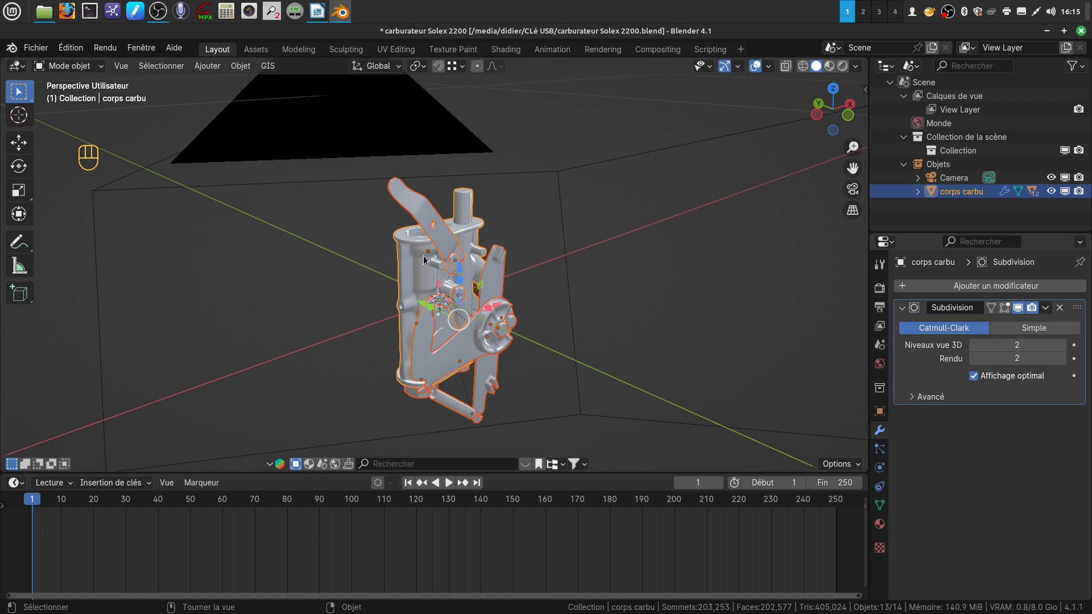
pyautogui.click(239, 66)
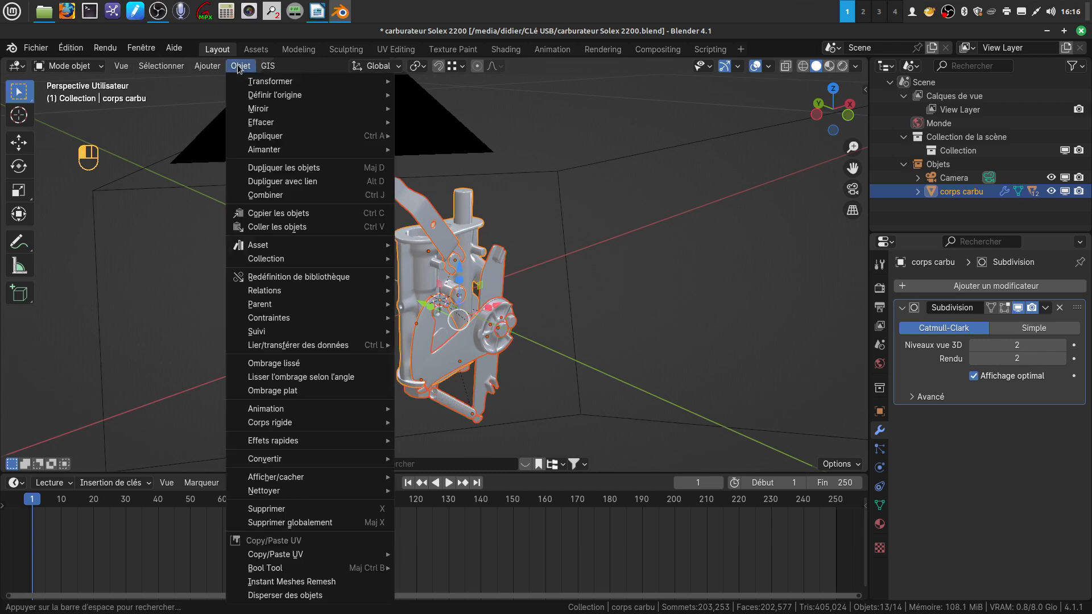
pyautogui.moveTo(285, 462)
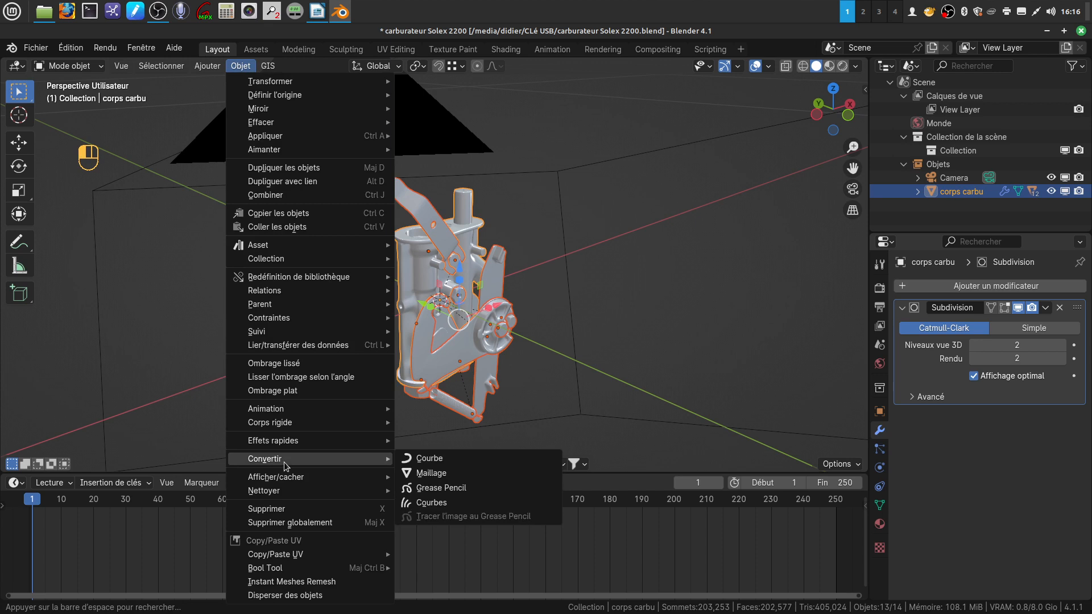
pyautogui.click(432, 474)
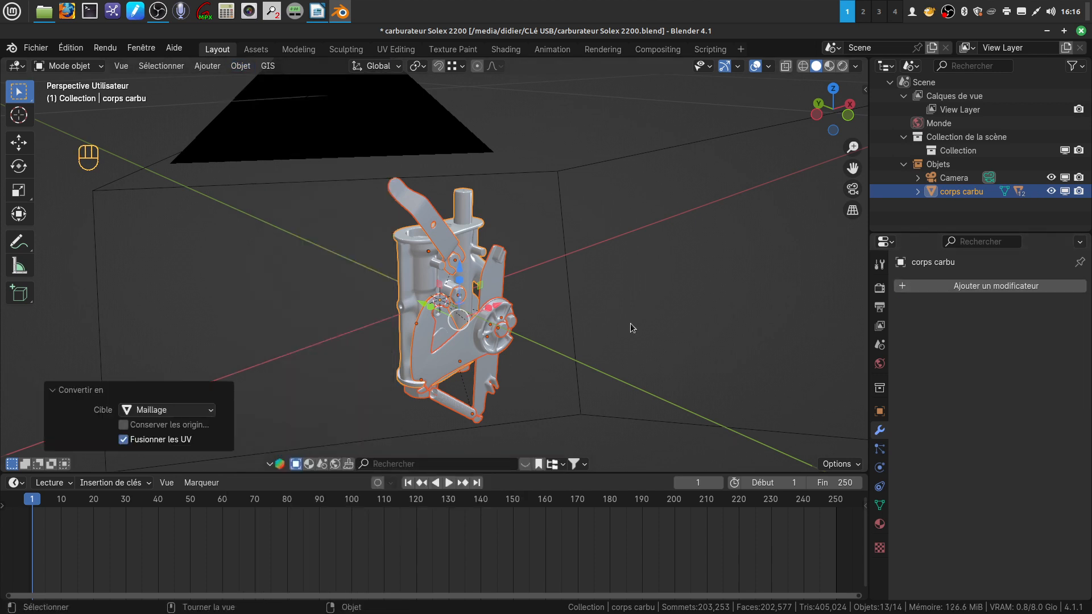
pyautogui.click(622, 305)
# Select corps carbu and inspect its converted mesh up close in Edit Mode, then return to Object Mode.
pyautogui.scroll(4, 516, 333)
pyautogui.moveTo(515, 333); pyautogui.dragTo(499, 299, button='middle')
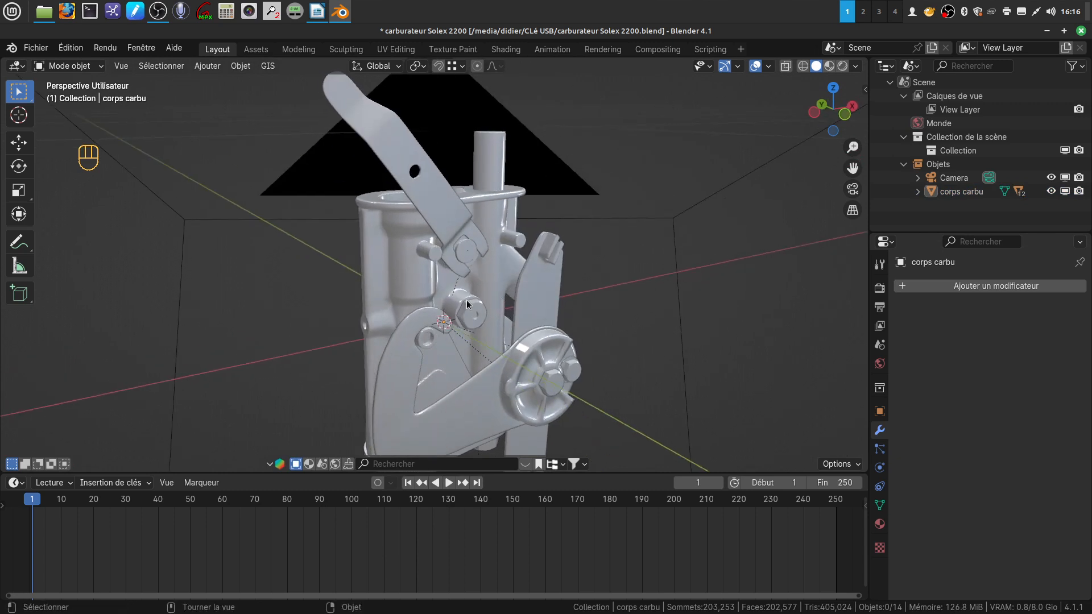
pyautogui.click(386, 260)
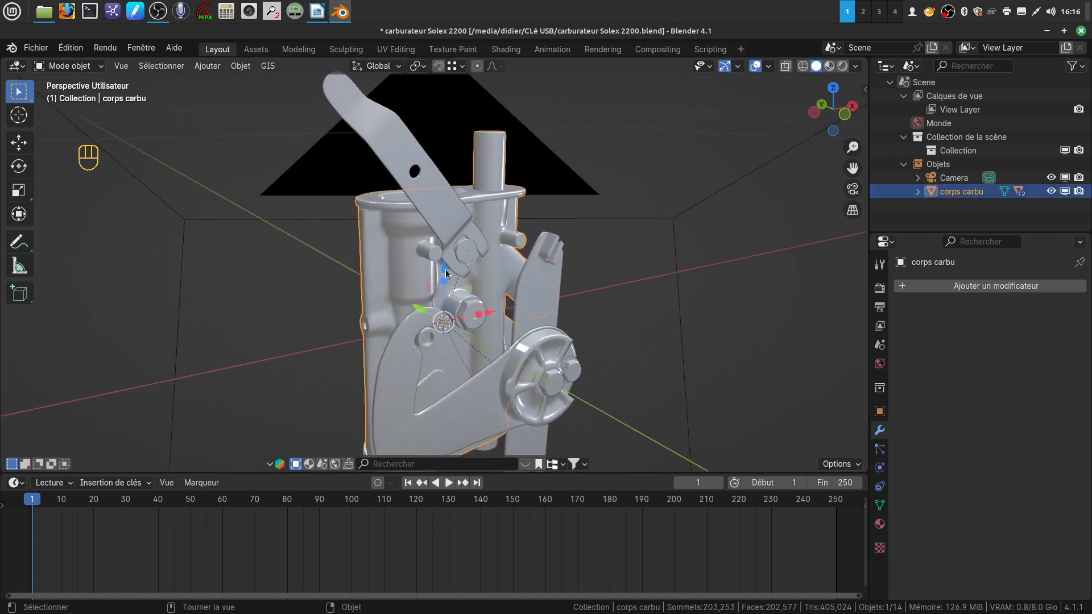
pyautogui.press('Tab')
pyautogui.scroll(5, 447, 274)
pyautogui.moveTo(446, 274); pyautogui.dragTo(503, 319, button='middle')
pyautogui.scroll(-5, 455, 279)
pyautogui.press('Tab')
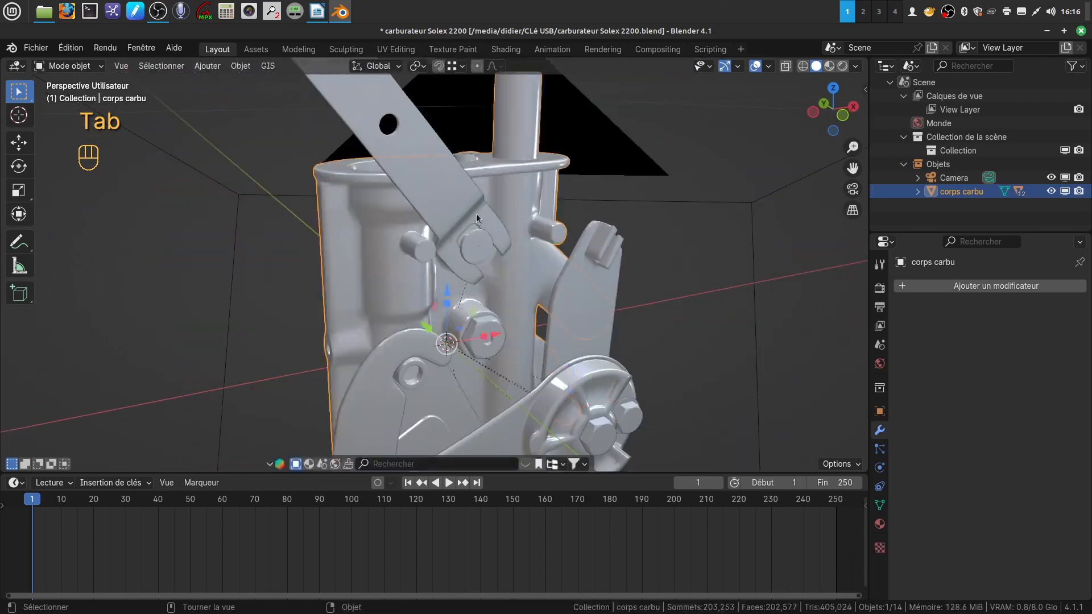
# Inspect the converted meshes of manette sup and support cables in Edit Mode, returning to Object Mode after each.
pyautogui.click(473, 210)
pyautogui.press('Tab')
pyautogui.scroll(3, 506, 303)
pyautogui.press('Tab')
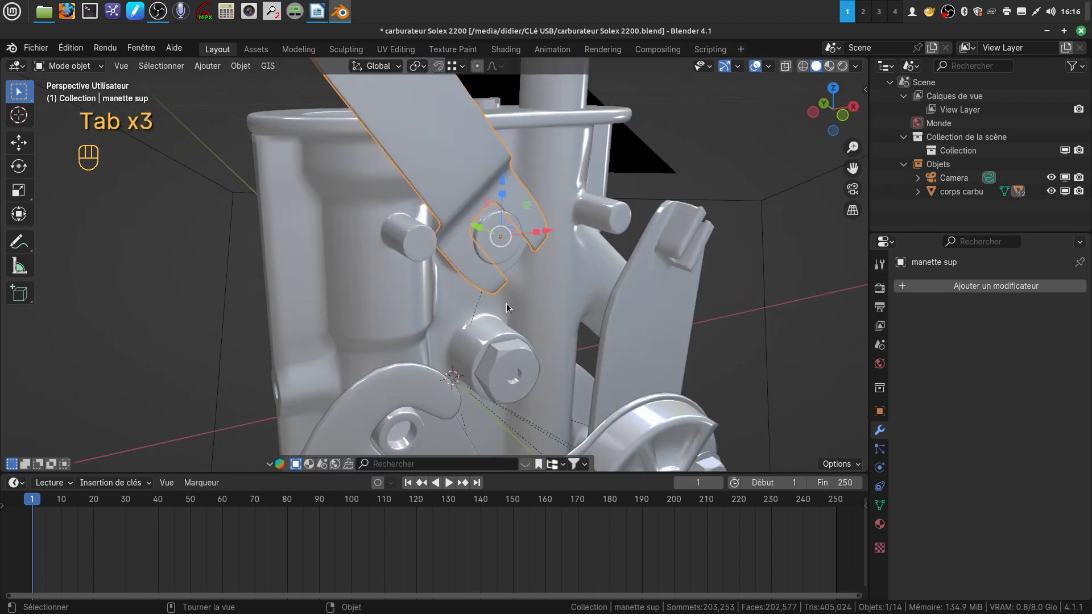
pyautogui.scroll(-5, 506, 302)
pyautogui.click(527, 314)
pyautogui.press('Tab')
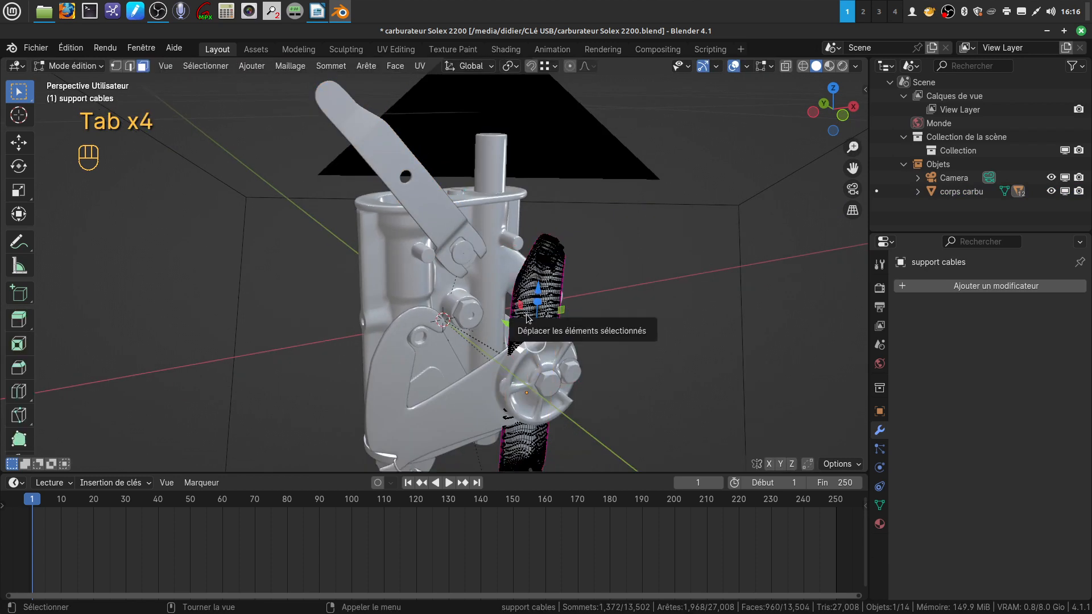
pyautogui.press('Tab')
# Inspect the mesh of manette gaz in Edit Mode, return to Object Mode and clear the selection.
pyautogui.click(454, 404)
pyautogui.press('Tab')
pyautogui.press('Tab')
pyautogui.moveTo(496, 362); pyautogui.dragTo(508, 282, button='middle')
pyautogui.scroll(-2, 513, 374)
pyautogui.click(690, 288)
pyautogui.scroll(2, 516, 316)
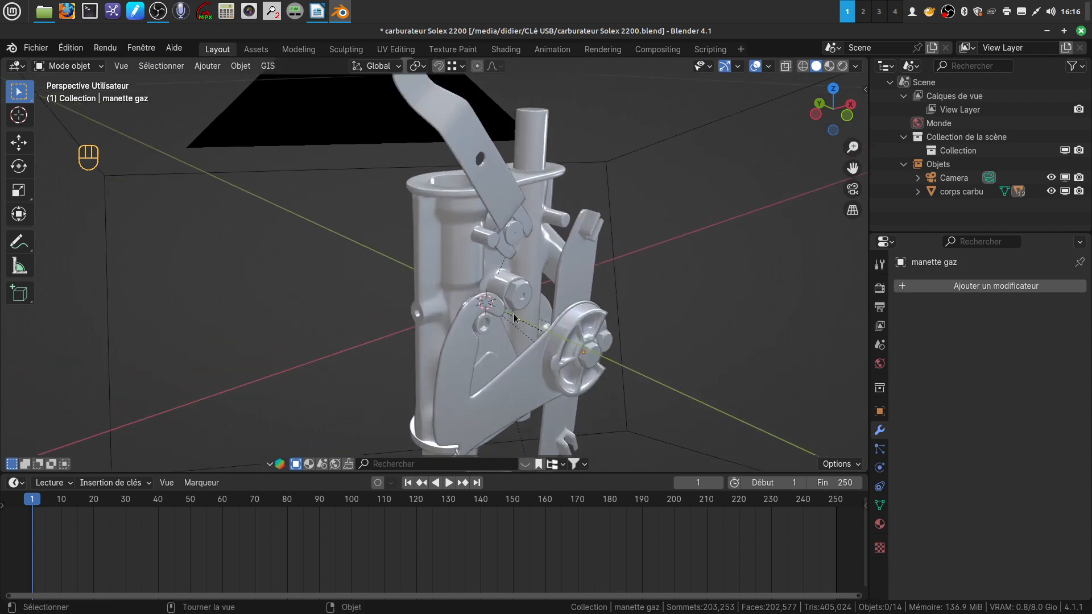
# Switch the viewport to rendered shading and look over the carburetor's materials from close up and from a distance.
pyautogui.click(842, 66)
pyautogui.scroll(5, 533, 250)
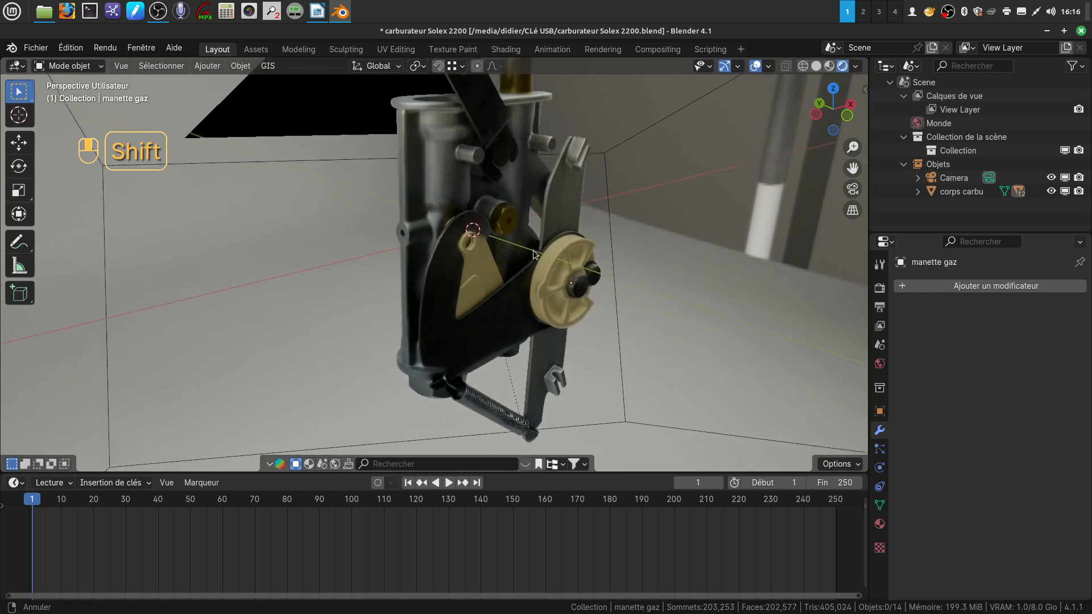
pyautogui.moveTo(539, 313); pyautogui.dragTo(733, 297, button='middle')
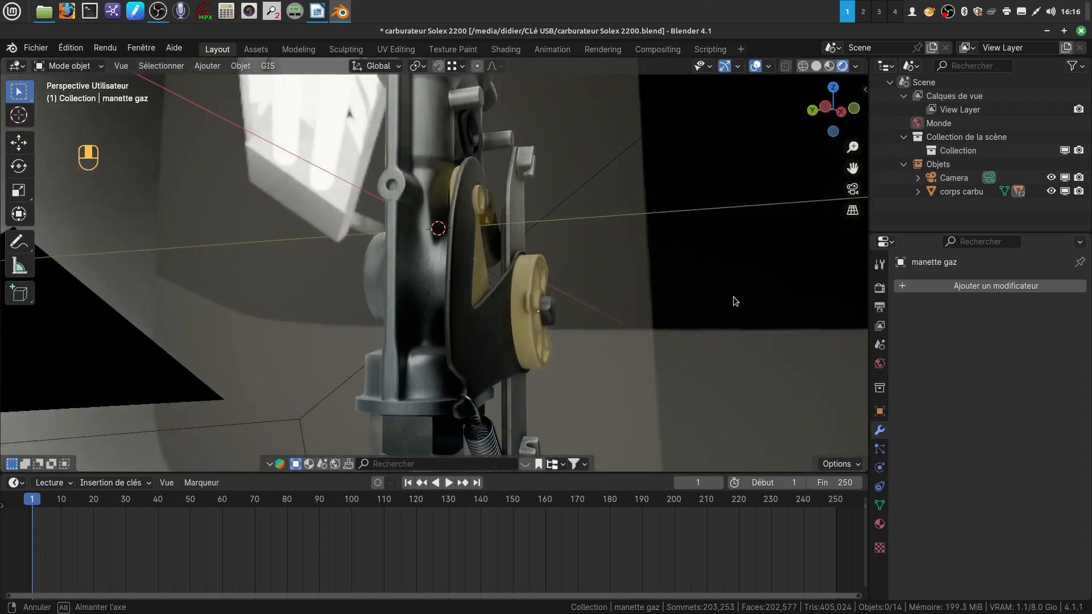
pyautogui.keyDown('shift'); pyautogui.moveTo(554, 302); pyautogui.dragTo(529, 307, button='middle'); pyautogui.keyUp('shift')
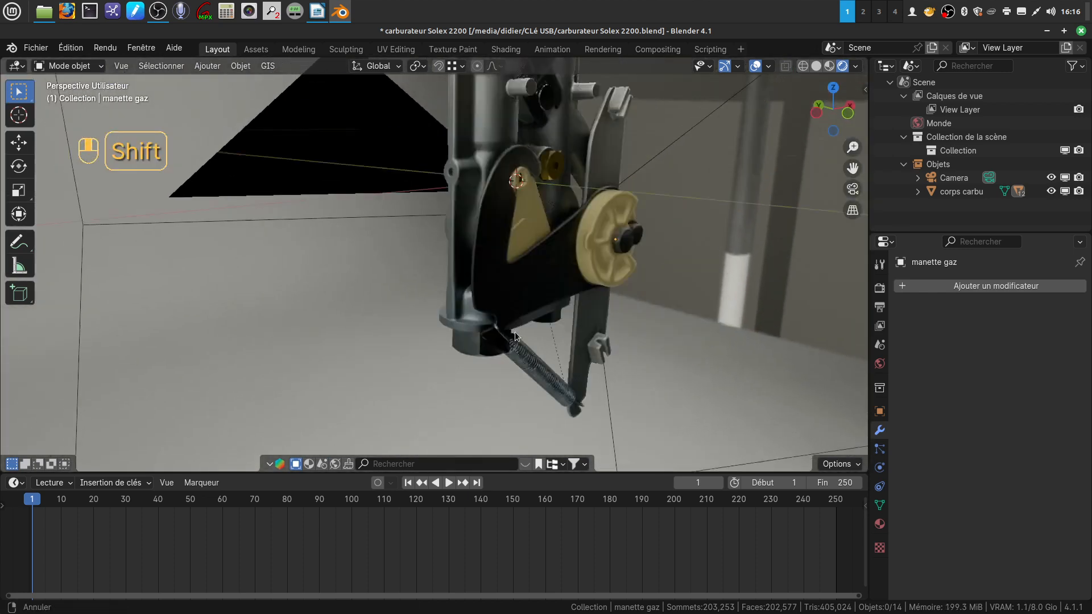
pyautogui.scroll(-5, 493, 346)
pyautogui.keyDown('shift'); pyautogui.moveTo(497, 345); pyautogui.dragTo(506, 293, button='middle'); pyautogui.keyUp('shift')
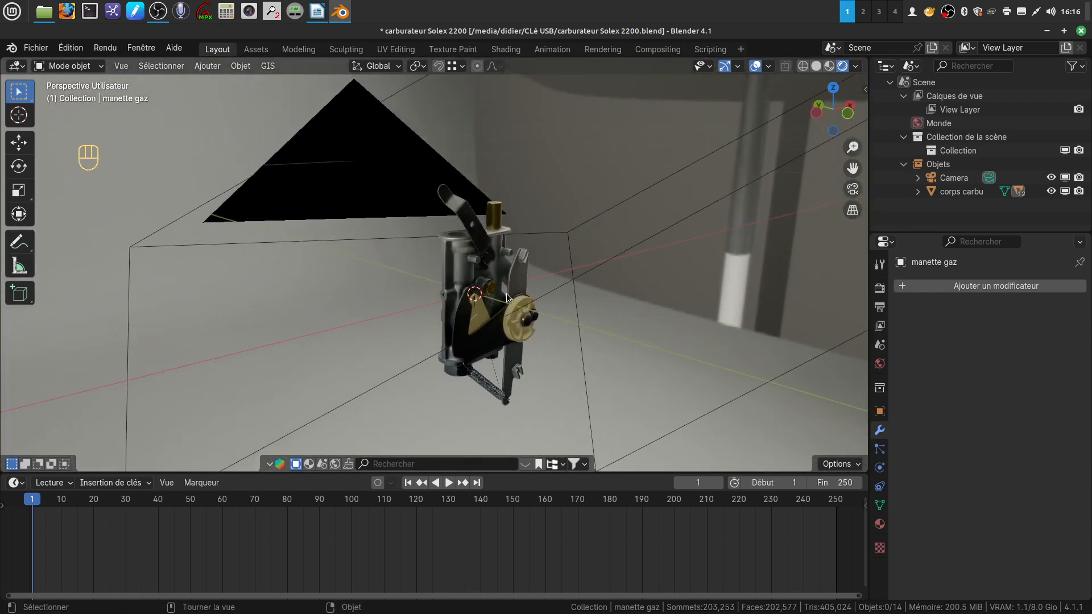
pyautogui.scroll(3, 501, 312)
pyautogui.click(462, 263)
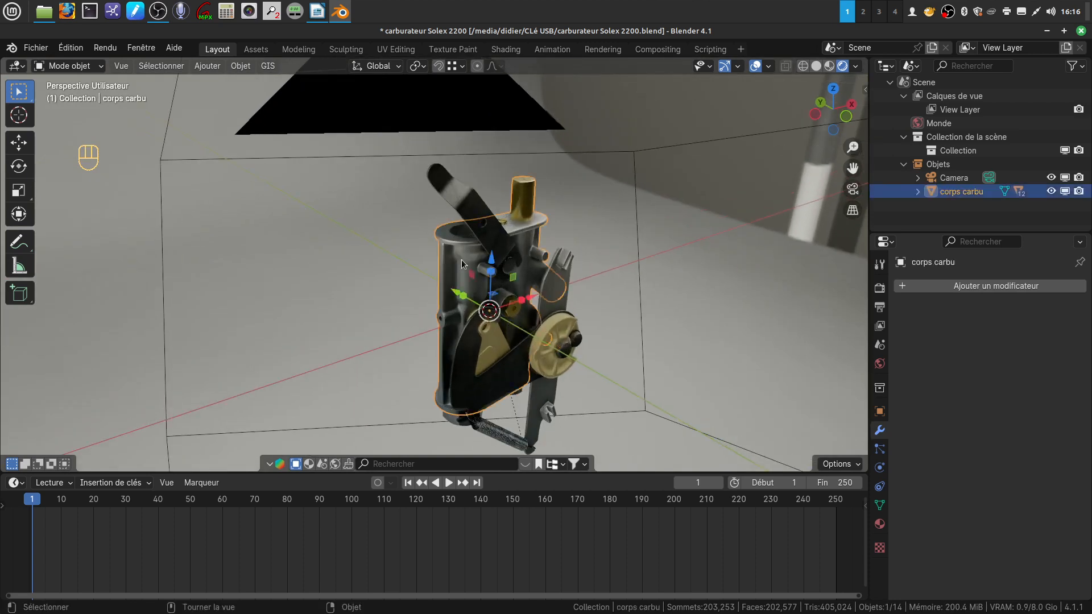
pyautogui.moveTo(368, 162); pyautogui.dragTo(603, 448)
pyautogui.scroll(-3, 577, 360)
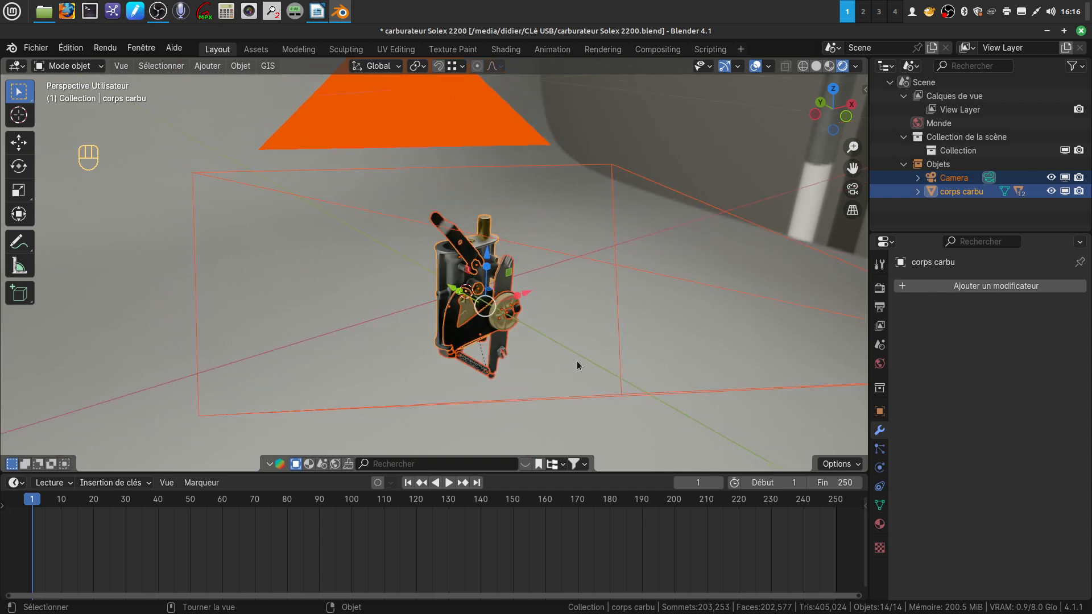
pyautogui.keyDown('shift'); pyautogui.click(401, 120); pyautogui.keyUp('shift')
pyautogui.keyDown('shift'); pyautogui.click(402, 119); pyautogui.keyUp('shift')
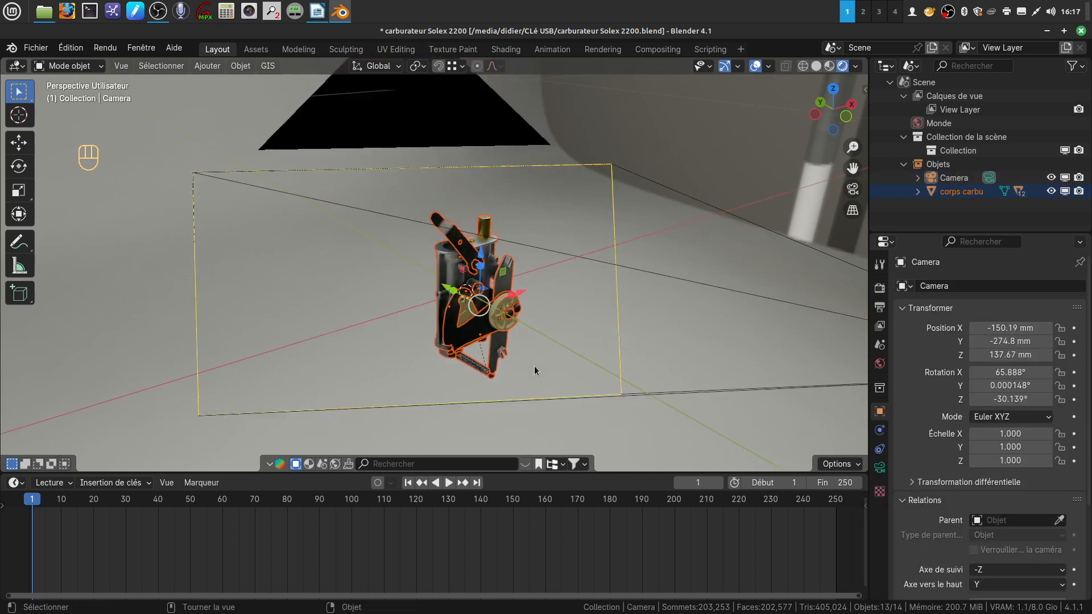
pyautogui.scroll(2, 533, 366)
pyautogui.rightClick(581, 270)
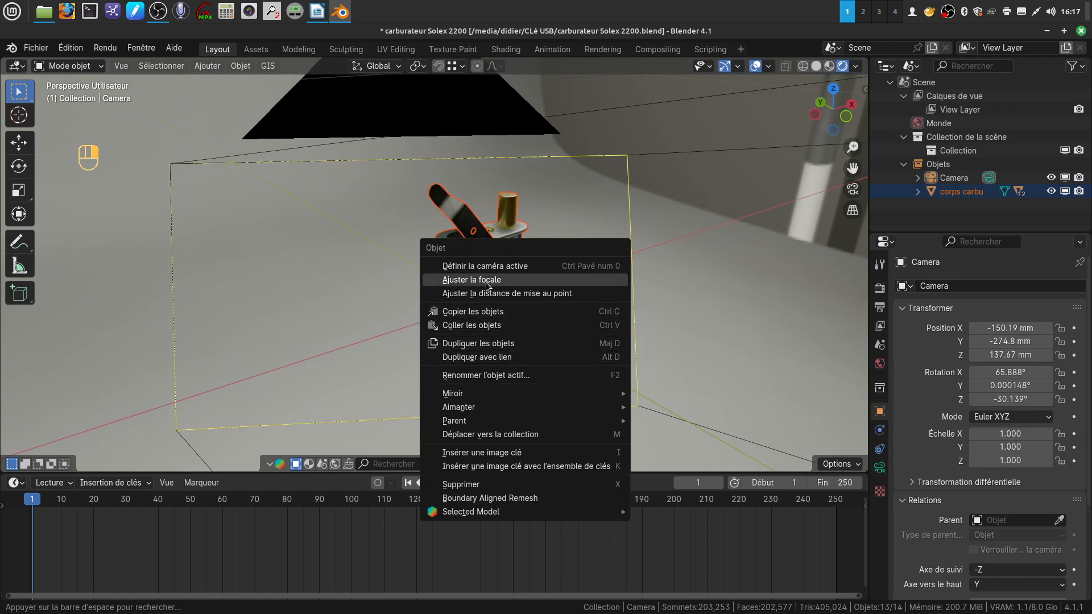
pyautogui.click(570, 232)
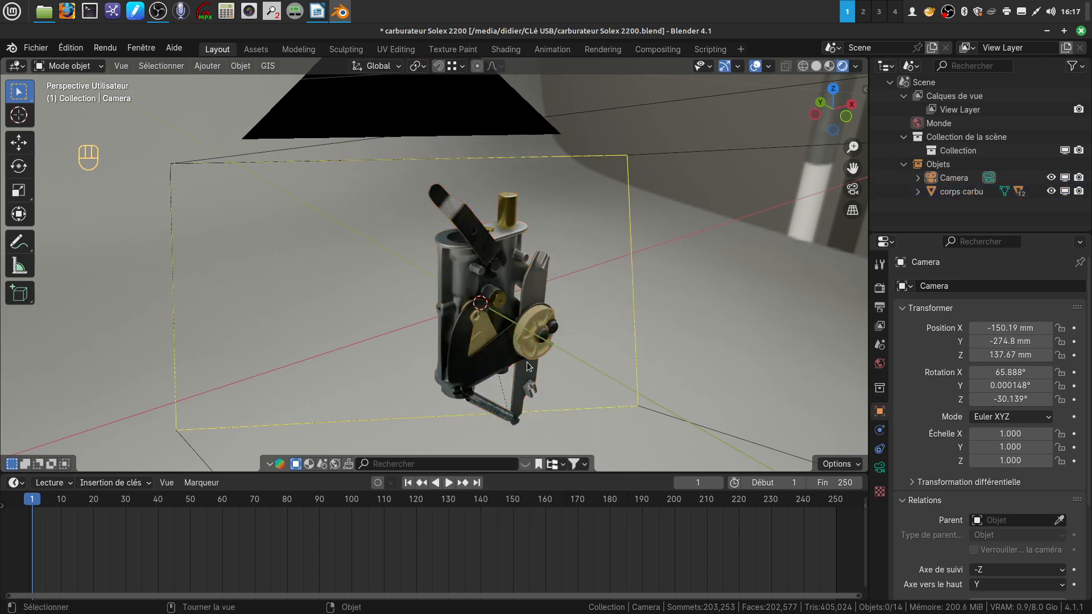
# Select manette gaz together with all the other carburetor parts, leaving the camera out of the selection.
pyautogui.click(524, 345)
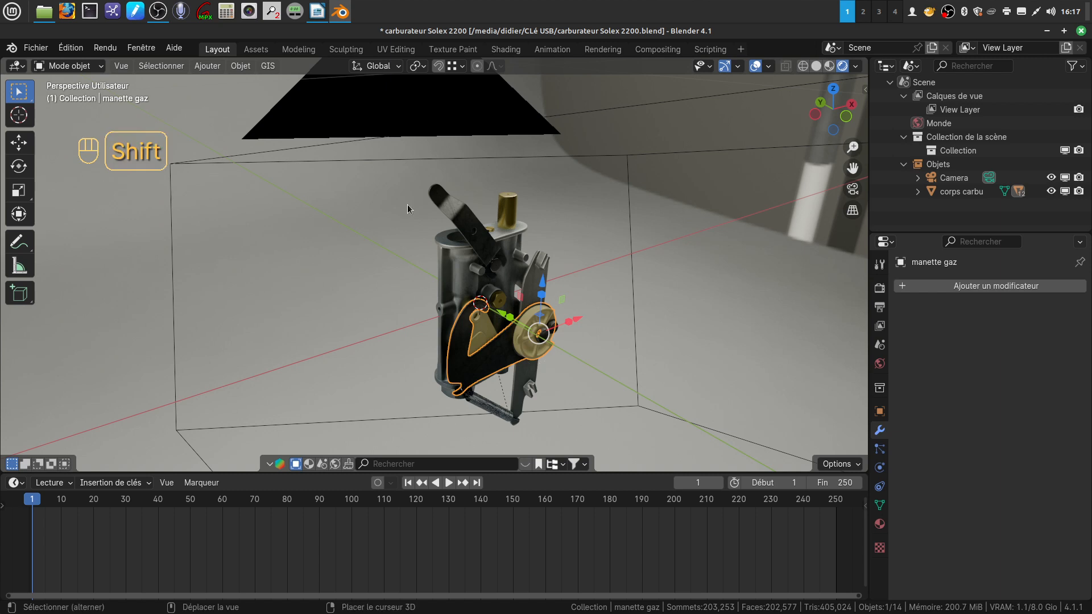
pyautogui.keyDown('shift'); pyautogui.moveTo(378, 175); pyautogui.dragTo(587, 411); pyautogui.keyUp('shift')
pyautogui.keyDown('shift'); pyautogui.click(484, 119); pyautogui.keyUp('shift')
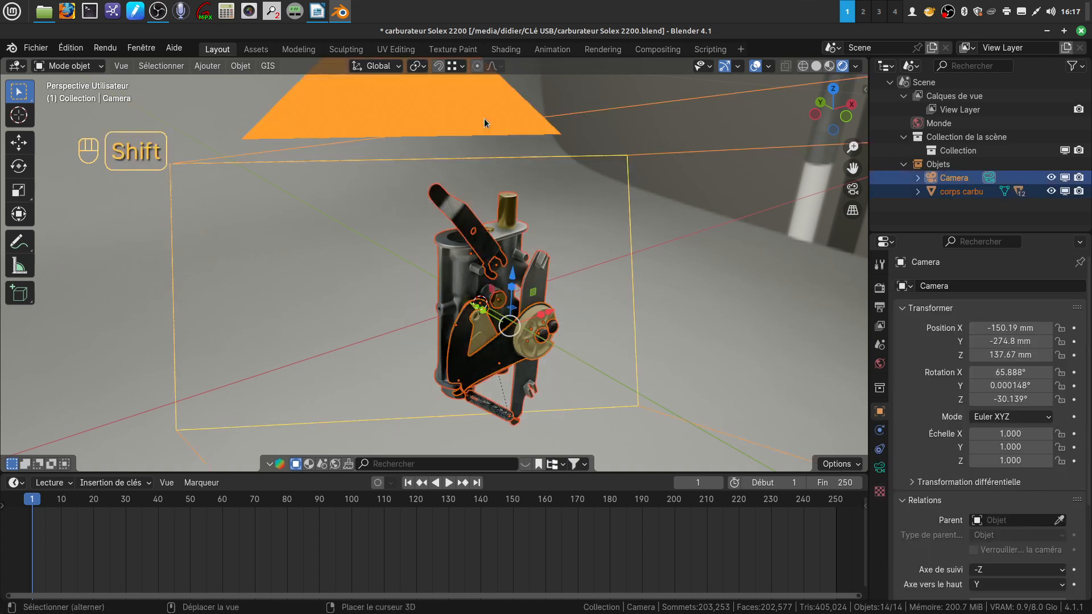
pyautogui.keyDown('shift'); pyautogui.click(484, 118); pyautogui.keyUp('shift')
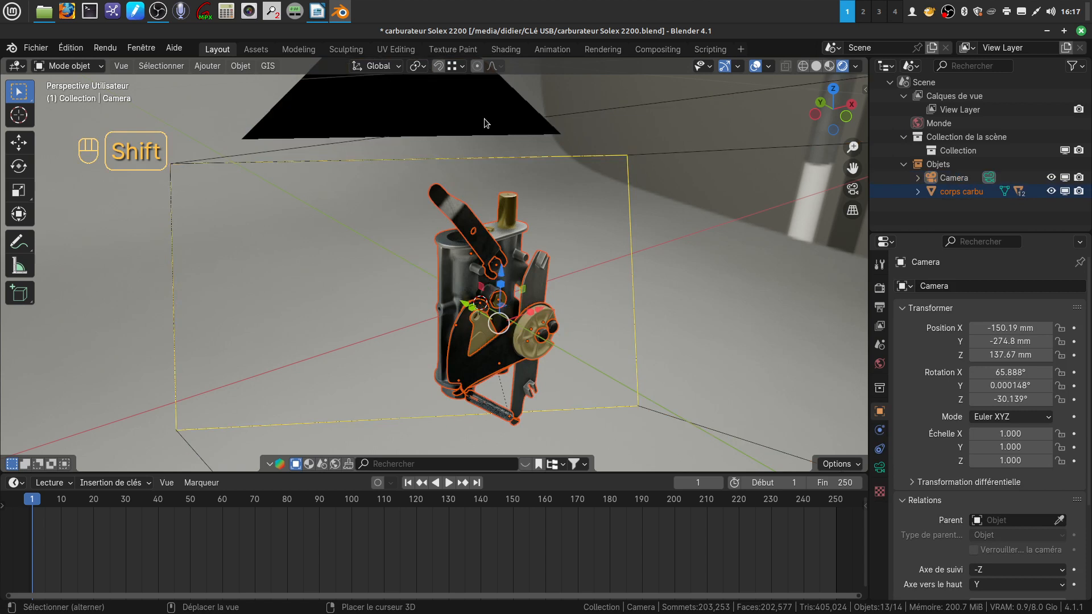
pyautogui.rightClick(578, 247)
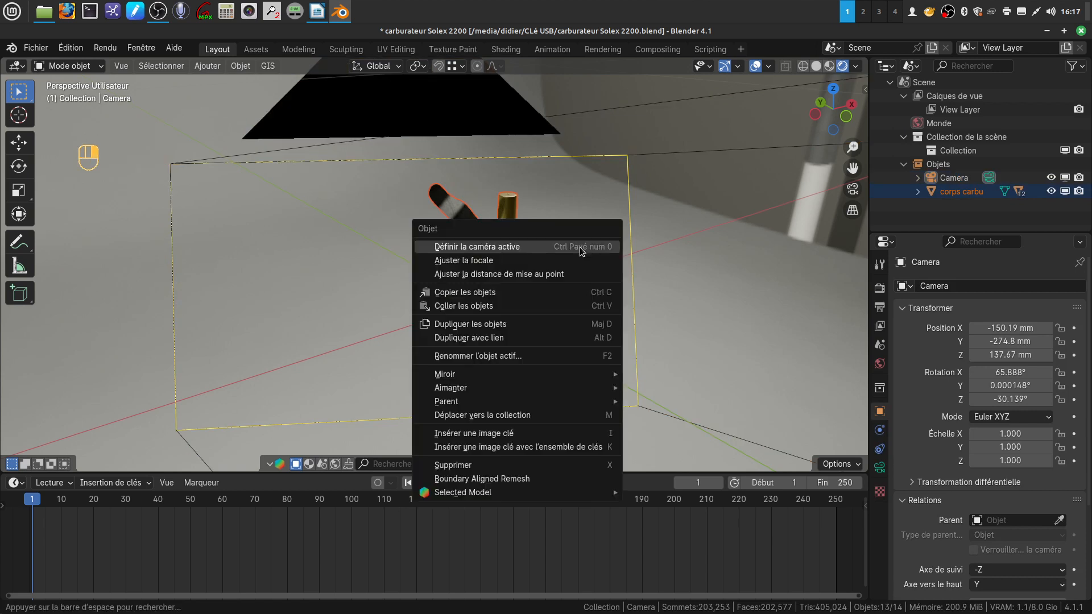
# Make support cables the active object, join all selected carburetor parts into it and clear the selection.
pyautogui.moveTo(597, 351); pyautogui.dragTo(482, 322, button='middle')
pyautogui.scroll(3, 530, 353)
pyautogui.moveTo(530, 354); pyautogui.dragTo(461, 275, button='middle')
pyautogui.keyDown('shift'); pyautogui.click(495, 272); pyautogui.keyUp('shift')
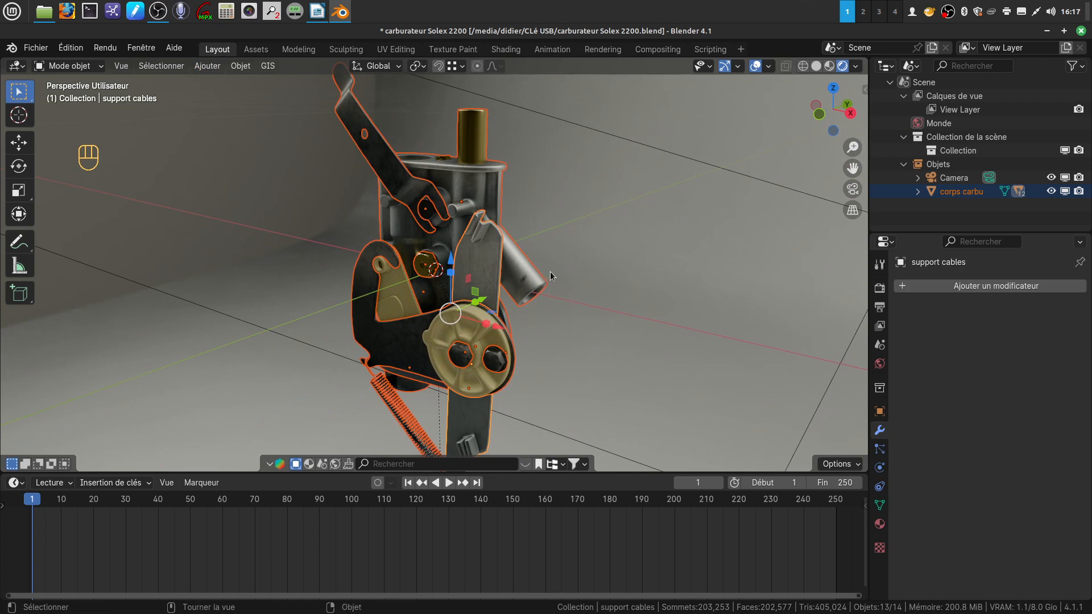
pyautogui.rightClick(611, 251)
pyautogui.moveTo(522, 302)
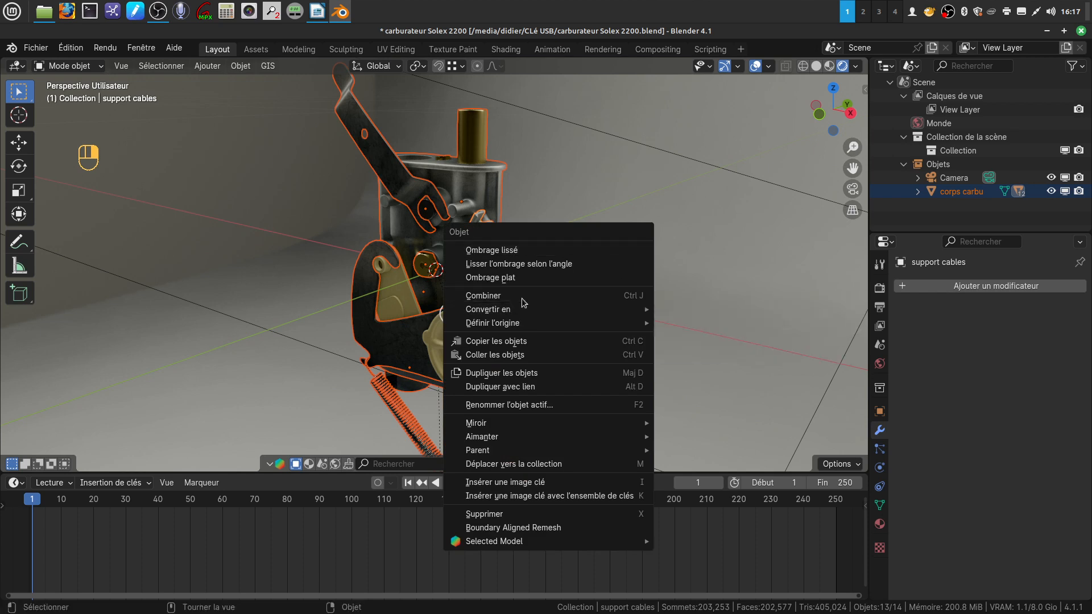
pyautogui.click(523, 298)
pyautogui.click(551, 317)
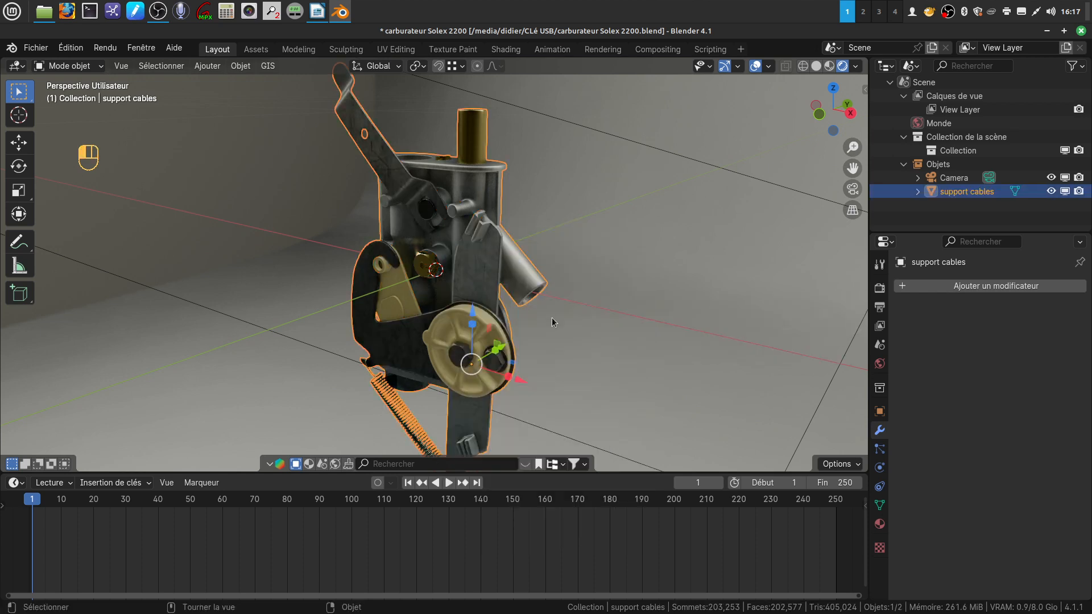
# Examine the joined carburetor's rendered materials around the pulley, throttle lever and cable support.
pyautogui.scroll(-3, 550, 327)
pyautogui.keyDown('shift'); pyautogui.moveTo(550, 327); pyautogui.dragTo(578, 331, button='middle'); pyautogui.keyUp('shift')
pyautogui.scroll(4, 579, 374)
pyautogui.moveTo(579, 375); pyautogui.dragTo(663, 367, button='middle')
pyautogui.keyDown('shift'); pyautogui.moveTo(591, 353); pyautogui.dragTo(503, 341, button='middle'); pyautogui.keyUp('shift')
pyautogui.scroll(3, 555, 377)
pyautogui.scroll(-3, 503, 342)
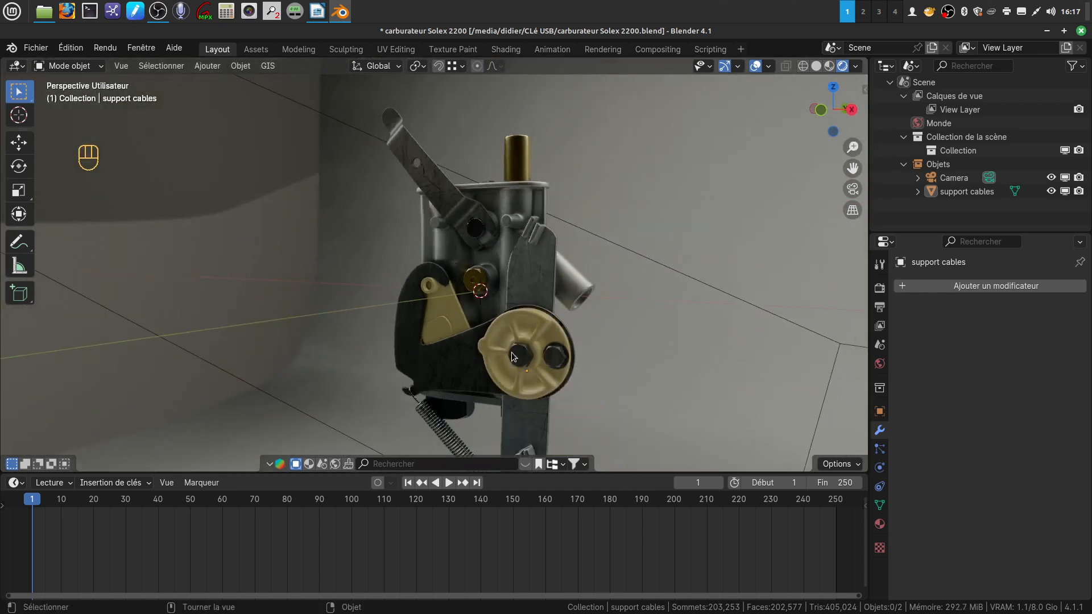
pyautogui.keyDown('shift'); pyautogui.moveTo(512, 410); pyautogui.dragTo(529, 313, button='middle'); pyautogui.keyUp('shift')
pyautogui.scroll(3, 542, 397)
pyautogui.moveTo(543, 397); pyautogui.dragTo(593, 381, button='middle')
# Select the joined carburetor to check that it acts as one object, clear the selection and view it from the front.
pyautogui.click(599, 380)
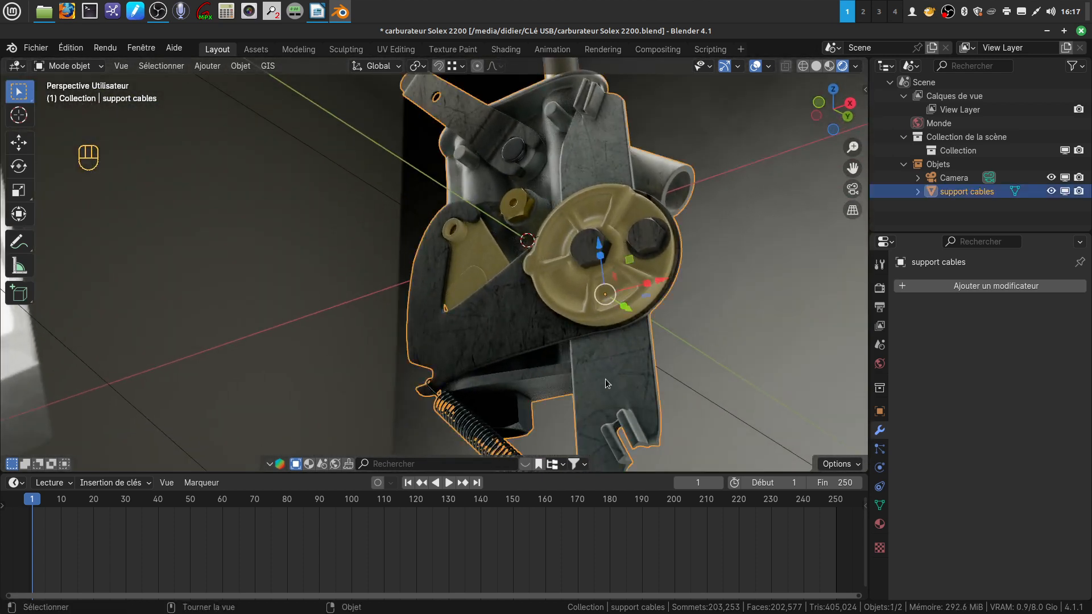
pyautogui.scroll(-4, 605, 378)
pyautogui.scroll(3, 626, 374)
pyautogui.scroll(-3, 635, 376)
pyautogui.keyDown('shift'); pyautogui.moveTo(554, 331); pyautogui.dragTo(575, 374, button='middle'); pyautogui.keyUp('shift')
pyautogui.scroll(4, 568, 387)
pyautogui.click(578, 385)
pyautogui.scroll(-3, 494, 320)
pyautogui.keyDown('shift'); pyautogui.moveTo(495, 320); pyautogui.dragTo(499, 214, button='middle'); pyautogui.keyUp('shift')
pyautogui.moveTo(508, 340); pyautogui.dragTo(472, 335, button='middle')
pyautogui.scroll(3, 551, 389)
pyautogui.scroll(-3, 494, 293)
pyautogui.scroll(2, 510, 344)
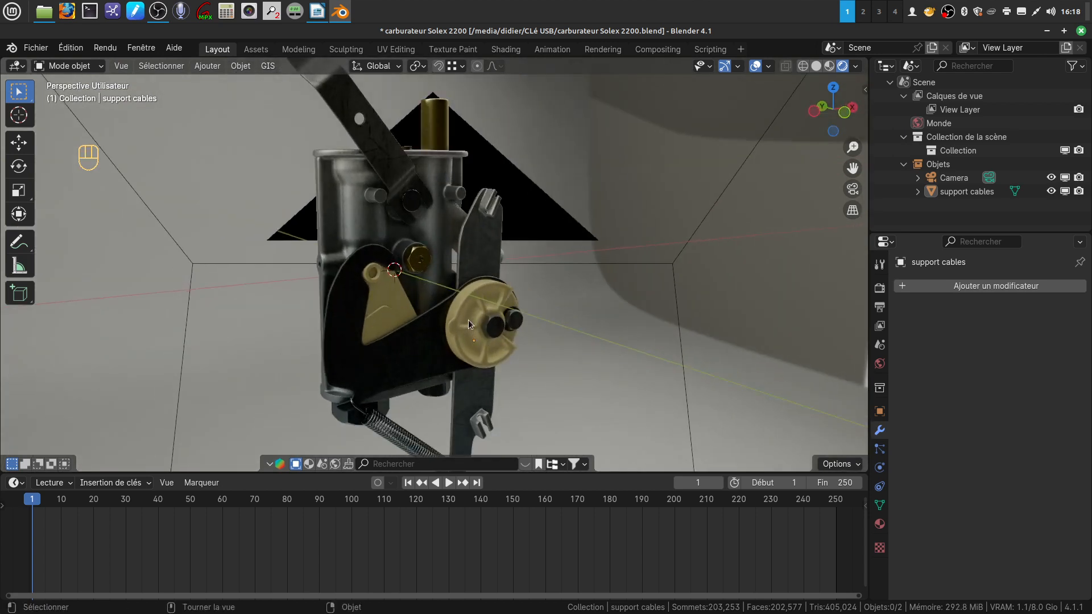
pyautogui.moveTo(460, 302)
pyautogui.mouseDown(button='middle')
pyautogui.moveTo(444, 308)
pyautogui.moveTo(455, 312)
pyautogui.mouseUp(button='middle')
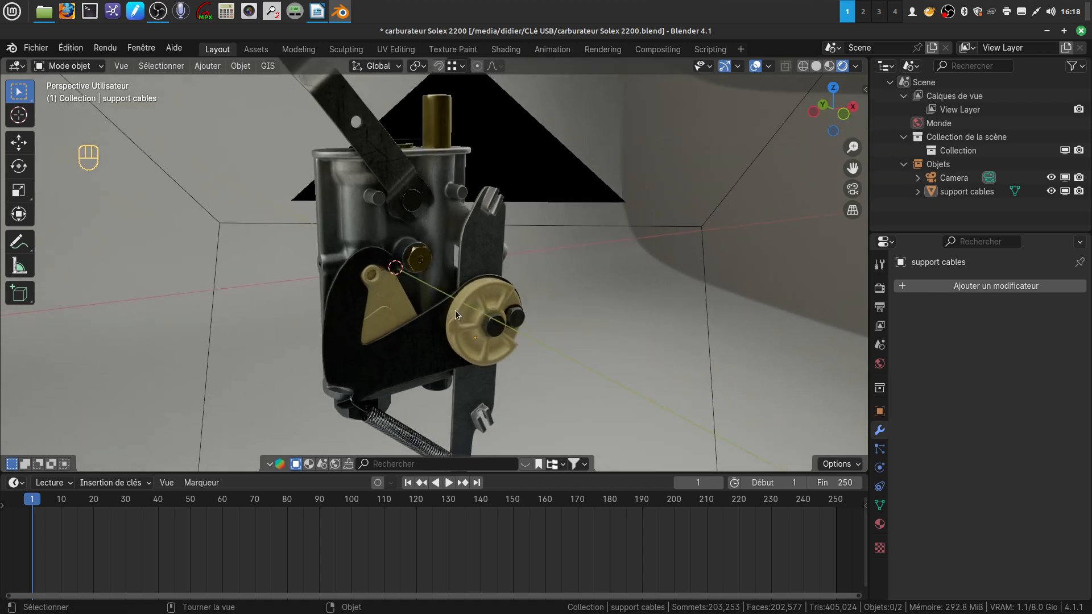
pyautogui.scroll(1, 456, 312)
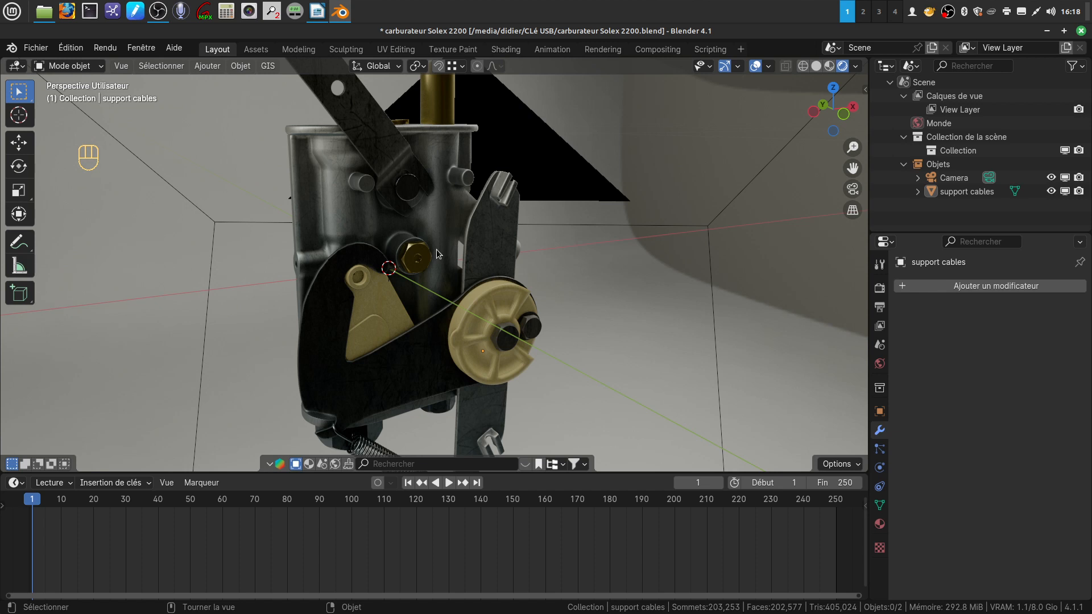
pyautogui.moveTo(463, 264); pyautogui.dragTo(463, 291, button='middle')
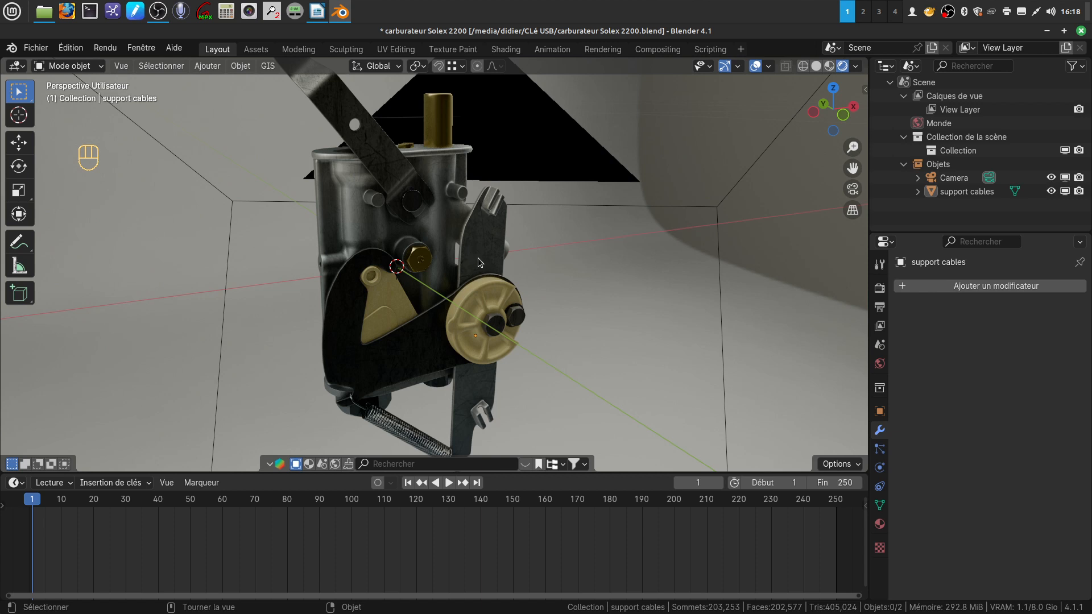
pyautogui.scroll(2, 510, 290)
pyautogui.scroll(-1, 493, 237)
pyautogui.moveTo(492, 237)
pyautogui.mouseDown(button='middle')
pyautogui.moveTo(562, 228)
pyautogui.moveTo(536, 264)
pyautogui.moveTo(502, 246)
pyautogui.mouseUp(button='middle')
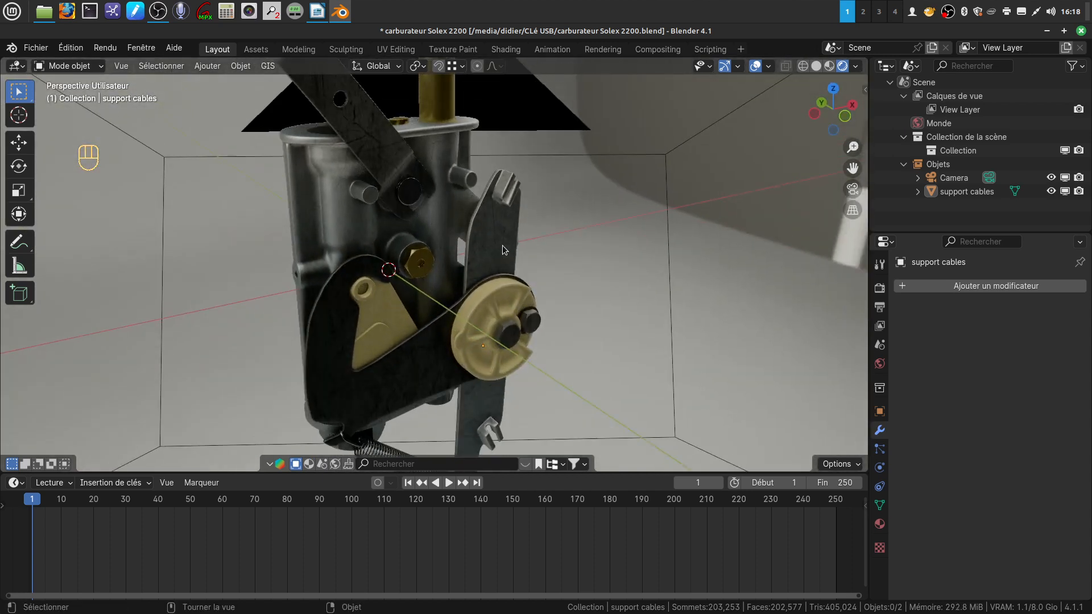
pyautogui.moveTo(465, 282); pyautogui.dragTo(452, 345, button='middle')
pyautogui.scroll(3, 456, 314)
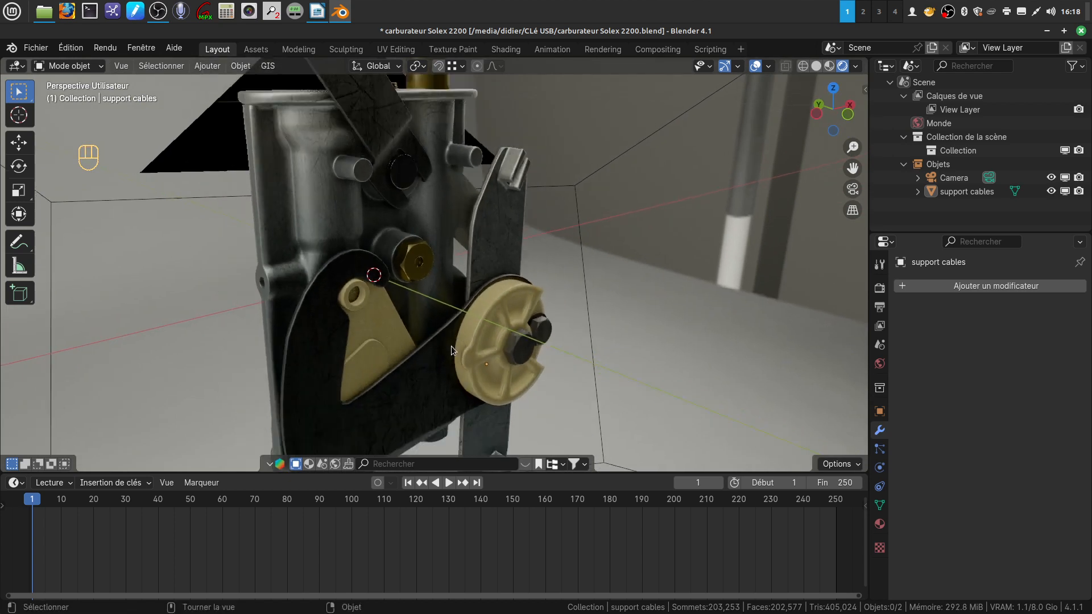
pyautogui.scroll(-3, 452, 345)
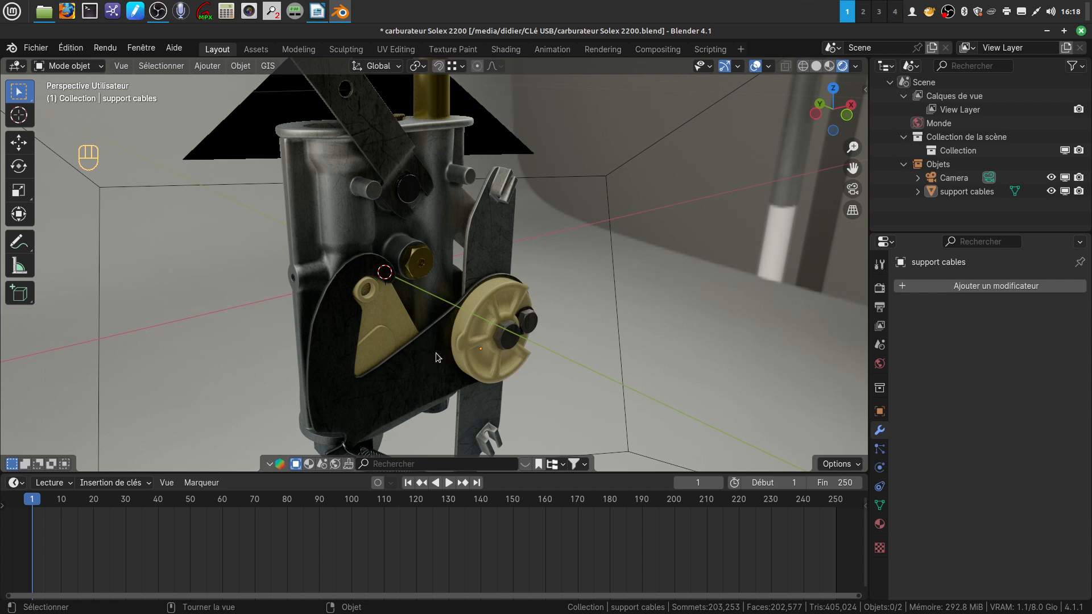
pyautogui.moveTo(435, 353); pyautogui.dragTo(515, 340, button='middle')
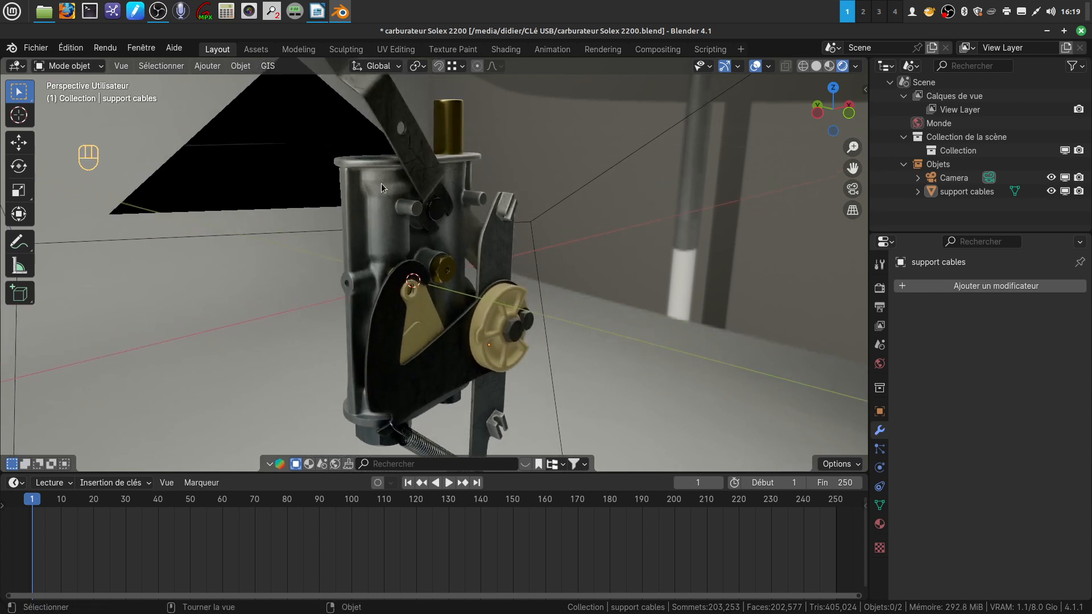
pyautogui.scroll(4, 449, 344)
pyautogui.moveTo(492, 359); pyautogui.dragTo(472, 372, button='middle')
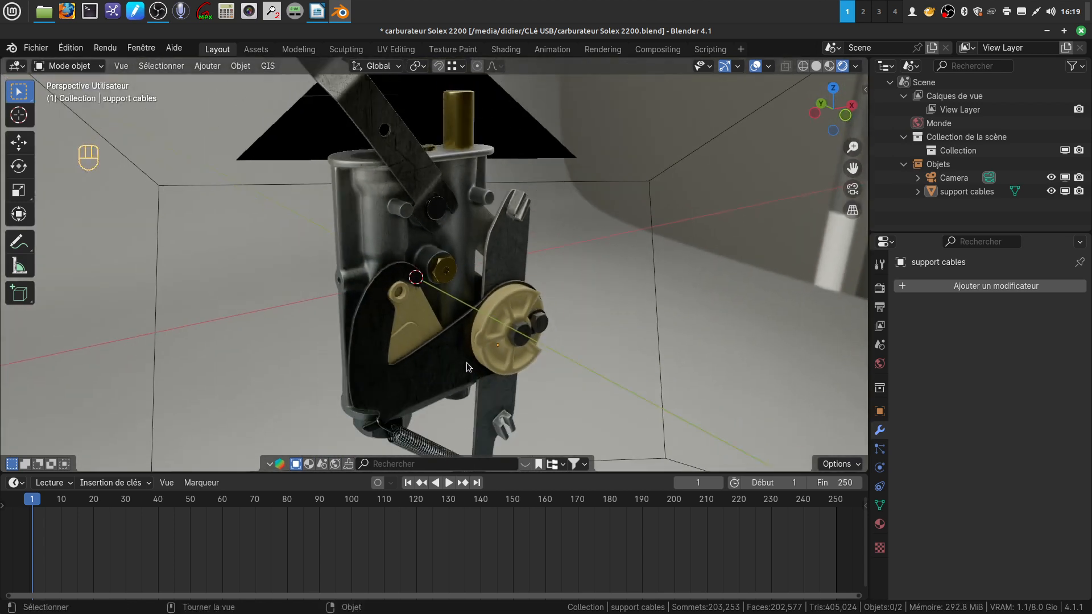
pyautogui.scroll(3, 451, 359)
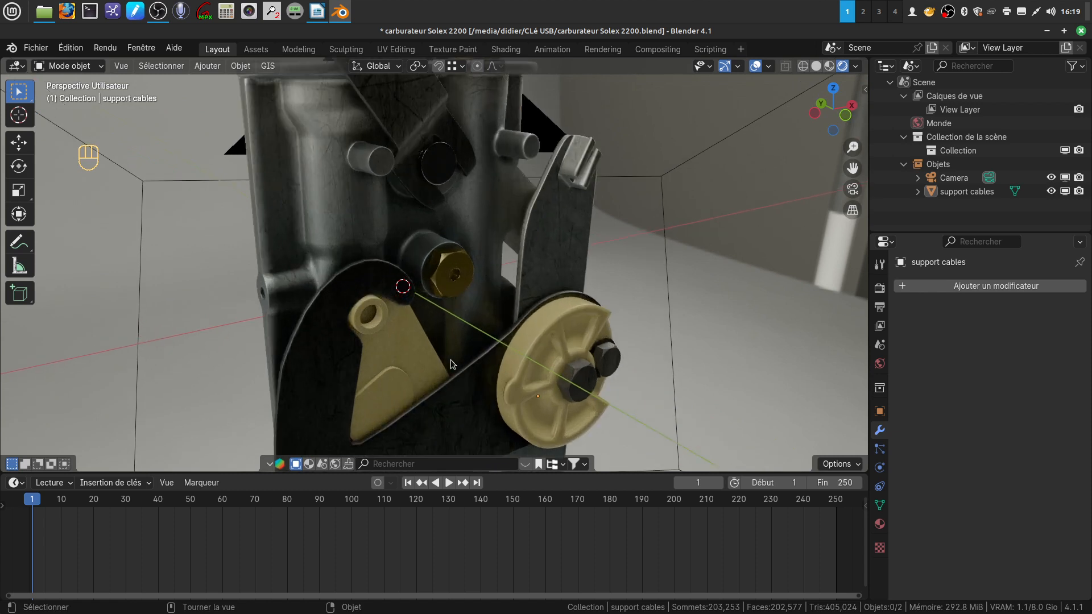
pyautogui.moveTo(493, 357)
pyautogui.mouseDown(button='middle')
pyautogui.moveTo(465, 363)
pyautogui.moveTo(492, 360)
pyautogui.moveTo(489, 350)
pyautogui.mouseUp(button='middle')
pyautogui.scroll(-3, 494, 357)
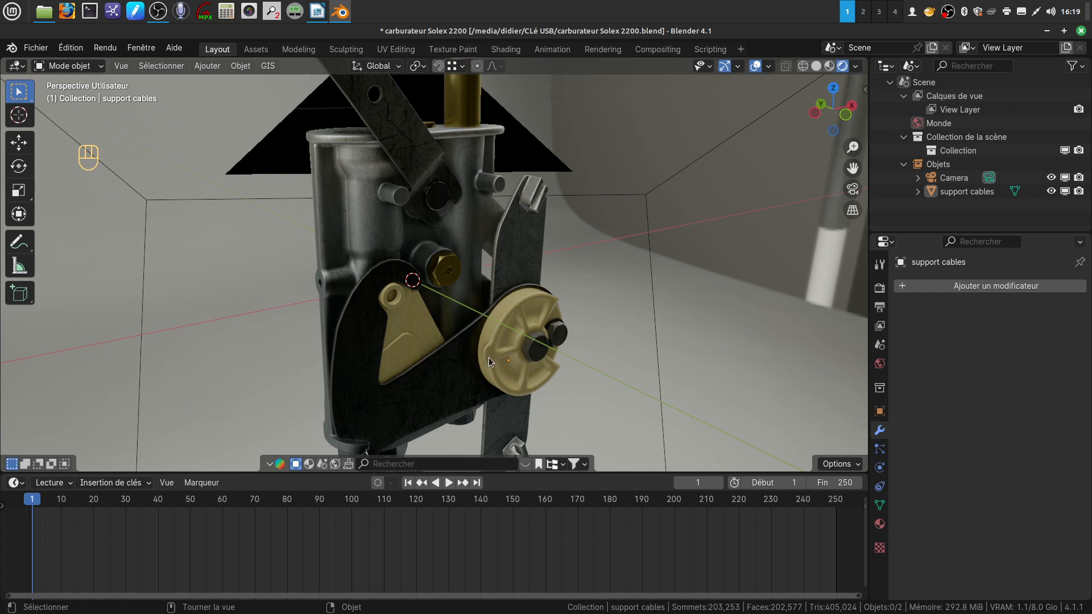
pyautogui.scroll(1, 498, 352)
pyautogui.moveTo(509, 347); pyautogui.dragTo(503, 347, button='middle')
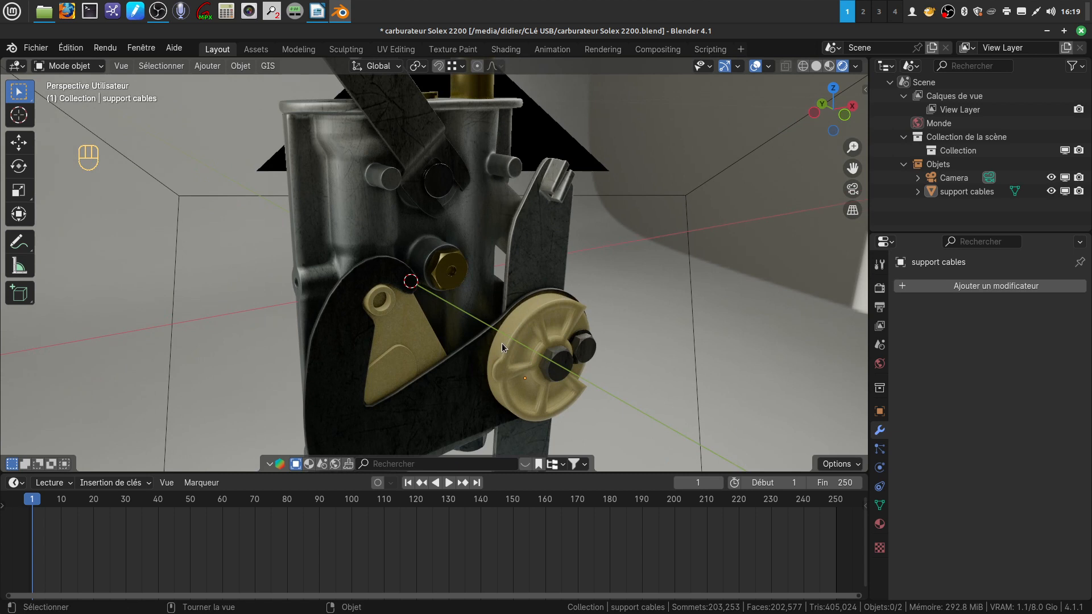
pyautogui.moveTo(488, 365)
pyautogui.mouseDown(button='middle')
pyautogui.moveTo(423, 357)
pyautogui.moveTo(477, 332)
pyautogui.moveTo(503, 363)
pyautogui.moveTo(489, 363)
pyautogui.moveTo(534, 377)
pyautogui.moveTo(490, 372)
pyautogui.mouseUp(button='middle')
pyautogui.scroll(3, 495, 379)
pyautogui.scroll(-3, 490, 372)
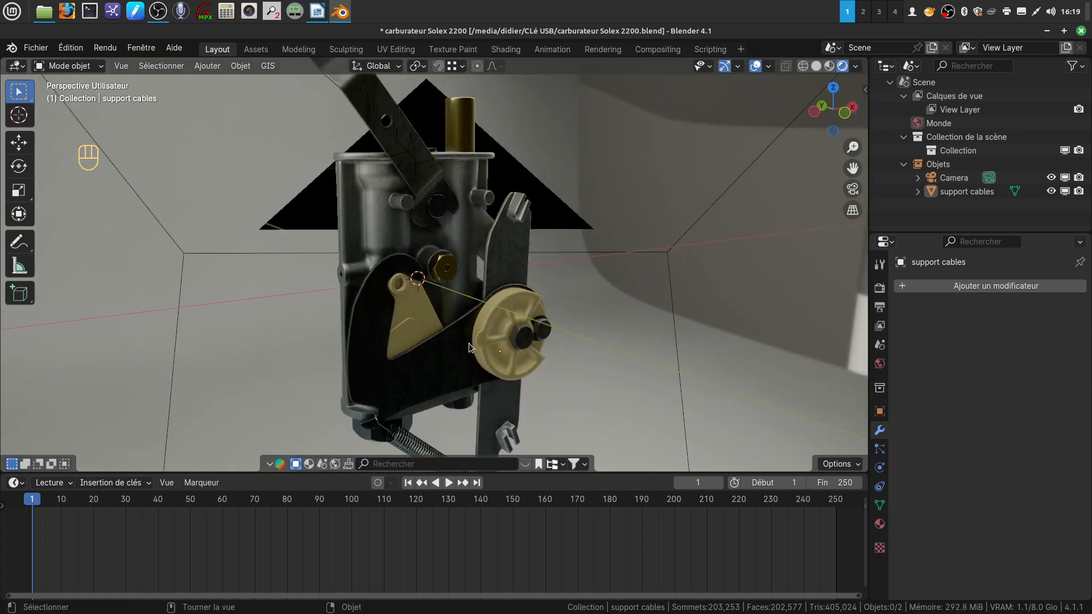
pyautogui.scroll(3, 469, 351)
pyautogui.moveTo(486, 356); pyautogui.dragTo(452, 343, button='middle')
pyautogui.scroll(-3, 484, 360)
pyautogui.scroll(1, 485, 351)
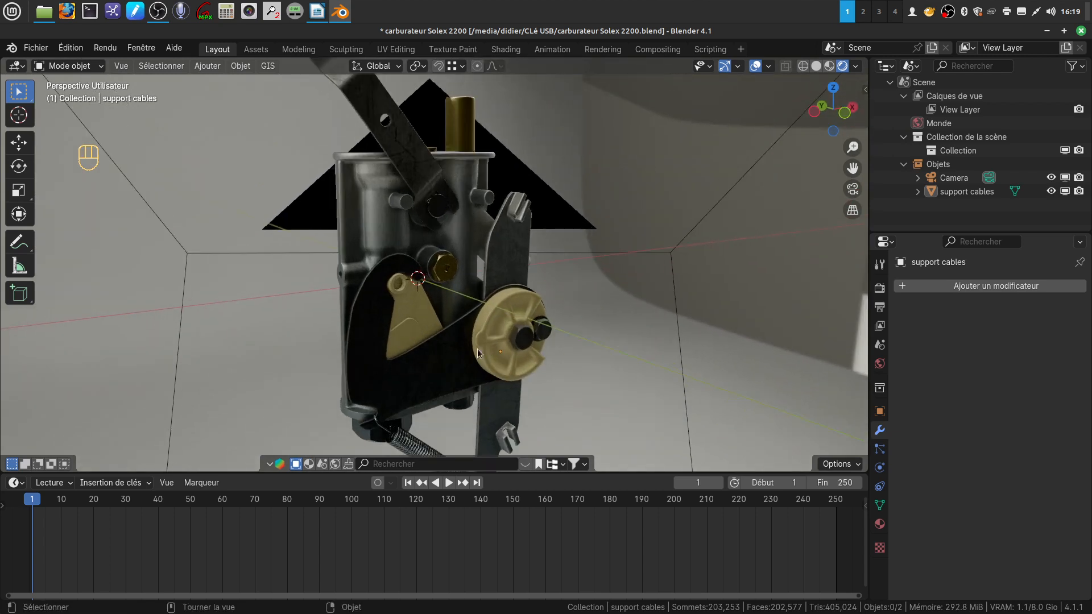
pyautogui.moveTo(455, 347); pyautogui.dragTo(317, 200, button='middle')
pyautogui.moveTo(459, 312); pyautogui.dragTo(503, 345, button='middle')
pyautogui.scroll(1, 476, 364)
pyautogui.scroll(-2, 519, 348)
pyautogui.scroll(1, 503, 346)
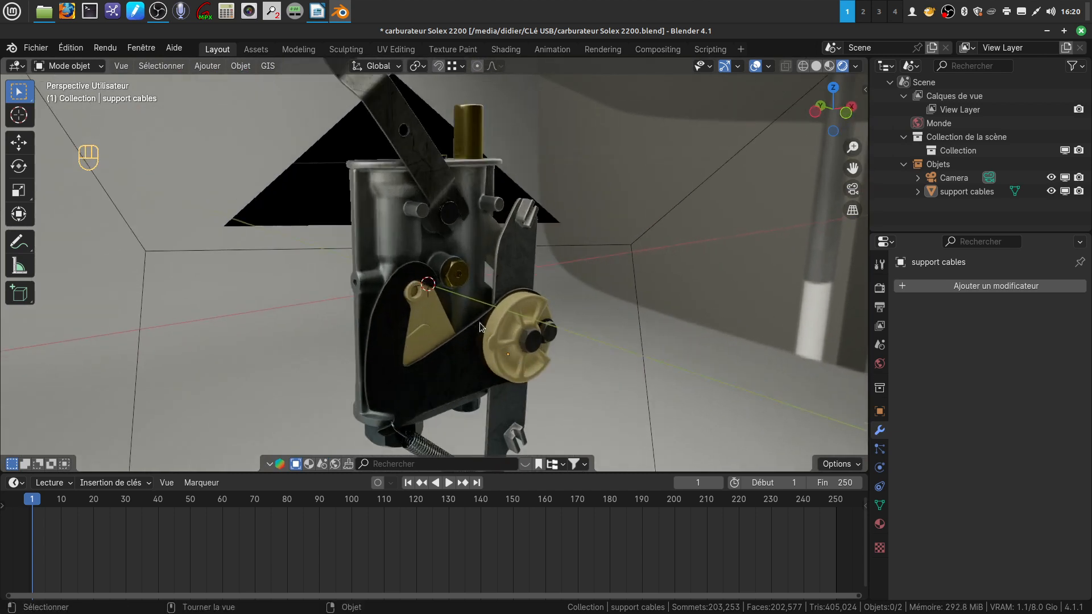
pyautogui.scroll(2, 500, 345)
pyautogui.moveTo(500, 346); pyautogui.dragTo(469, 345, button='middle')
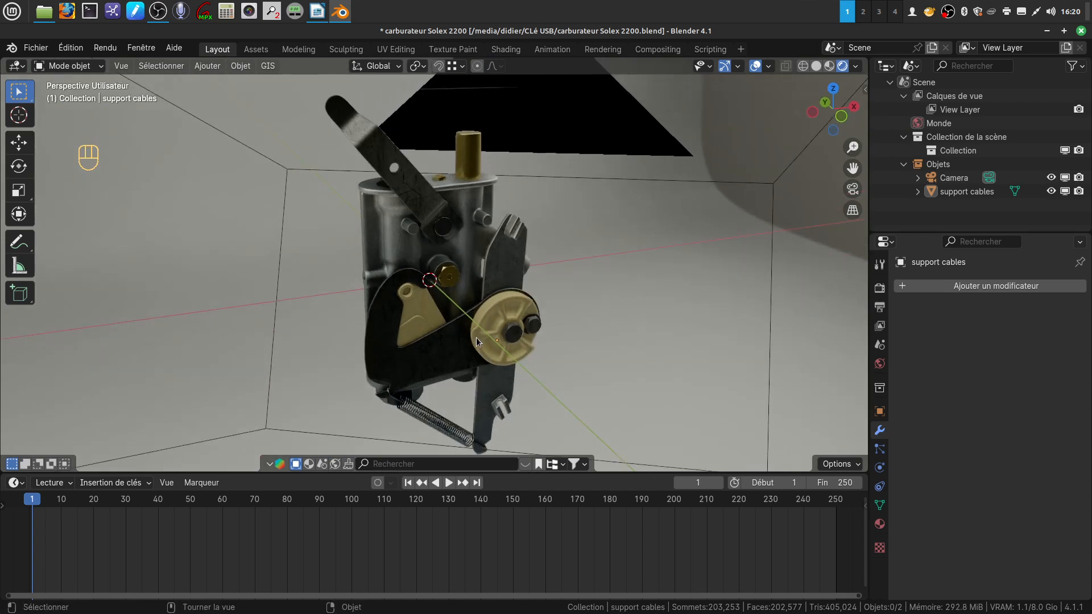
pyautogui.scroll(3, 464, 346)
pyautogui.moveTo(489, 368); pyautogui.dragTo(514, 370, button='middle')
pyautogui.scroll(-2, 513, 371)
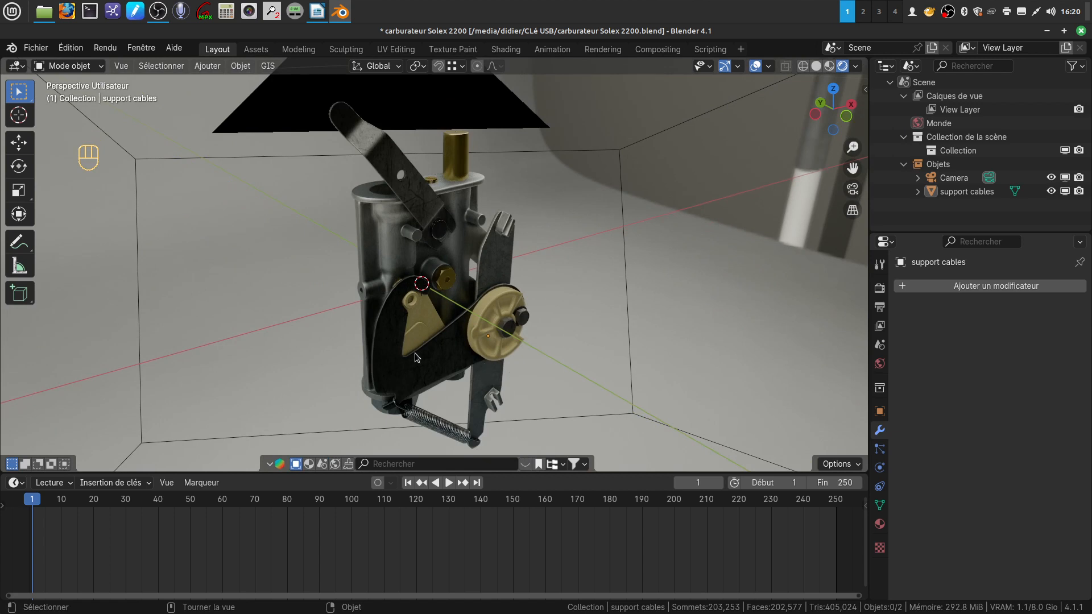
pyautogui.scroll(2, 445, 374)
pyautogui.moveTo(445, 373)
pyautogui.mouseDown(button='middle')
pyautogui.moveTo(514, 345)
pyautogui.moveTo(562, 348)
pyautogui.moveTo(519, 385)
pyautogui.moveTo(427, 368)
pyautogui.mouseUp(button='middle')
pyautogui.scroll(-1, 427, 368)
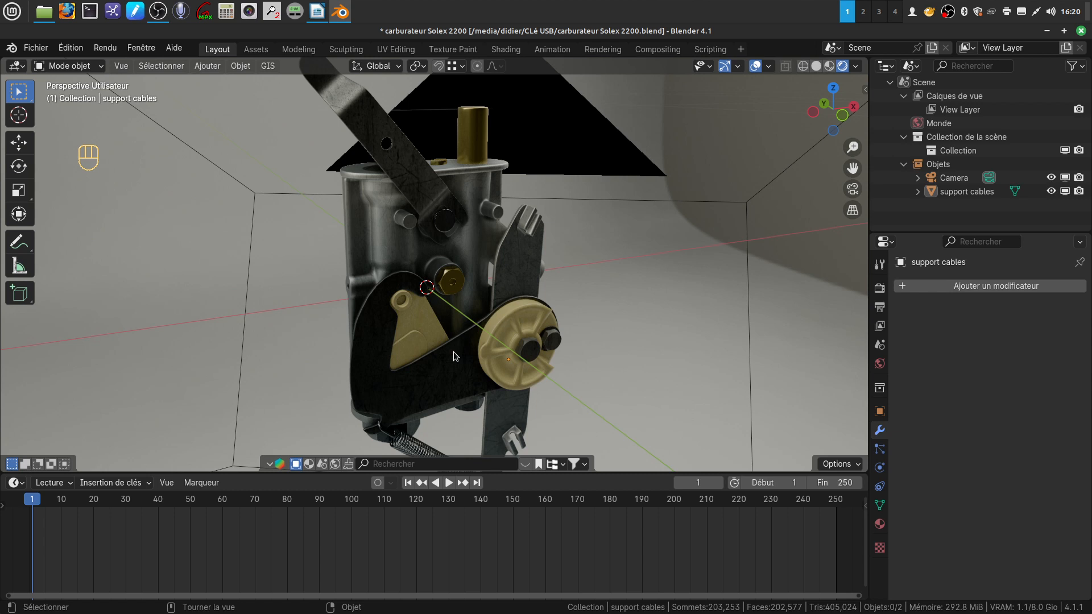
# Examine the joined carburetor's side profile, returning to a closer view of its front.
pyautogui.moveTo(454, 356); pyautogui.dragTo(558, 378, button='middle')
pyautogui.keyDown('shift'); pyautogui.moveTo(474, 432); pyautogui.dragTo(504, 370, button='middle'); pyautogui.keyUp('shift')
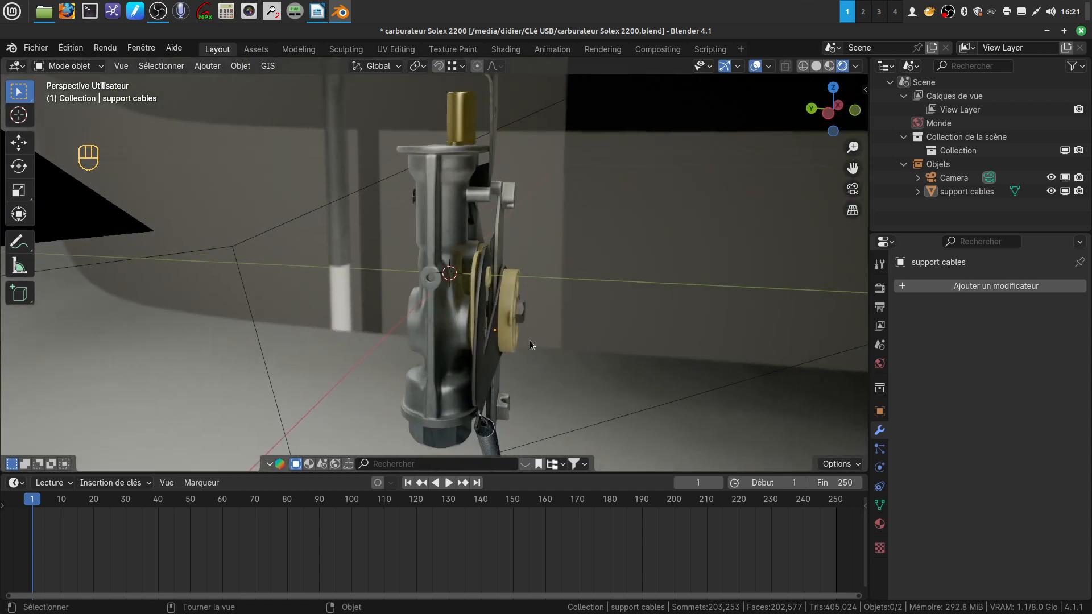
pyautogui.moveTo(527, 336); pyautogui.dragTo(449, 345, button='middle')
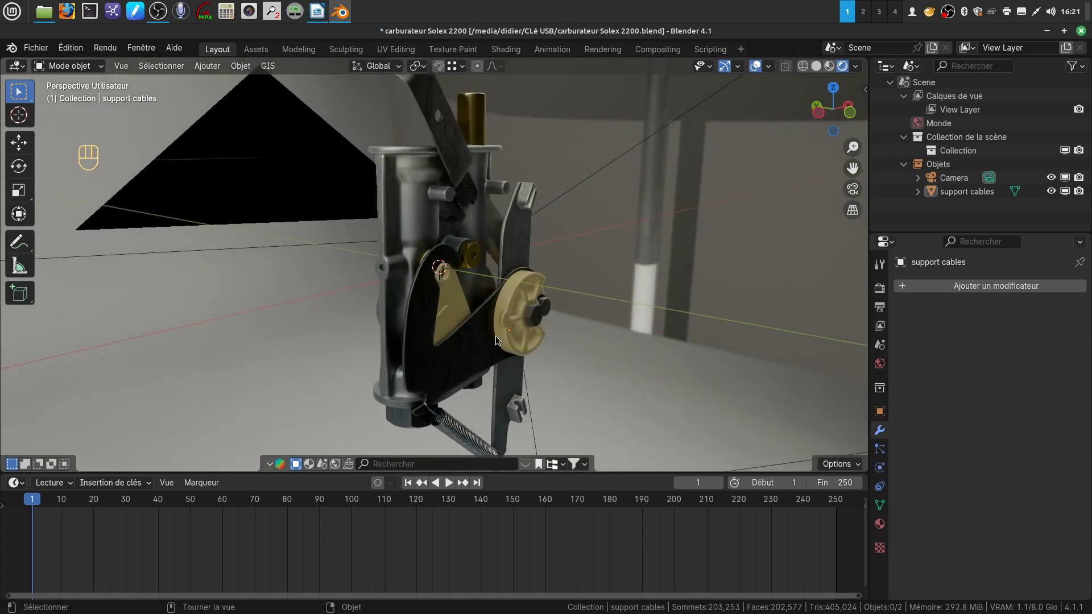
pyautogui.scroll(2, 525, 350)
pyautogui.moveTo(524, 348)
pyautogui.mouseDown(button='middle')
pyautogui.moveTo(480, 341)
pyautogui.moveTo(505, 334)
pyautogui.moveTo(514, 352)
pyautogui.mouseUp(button='middle')
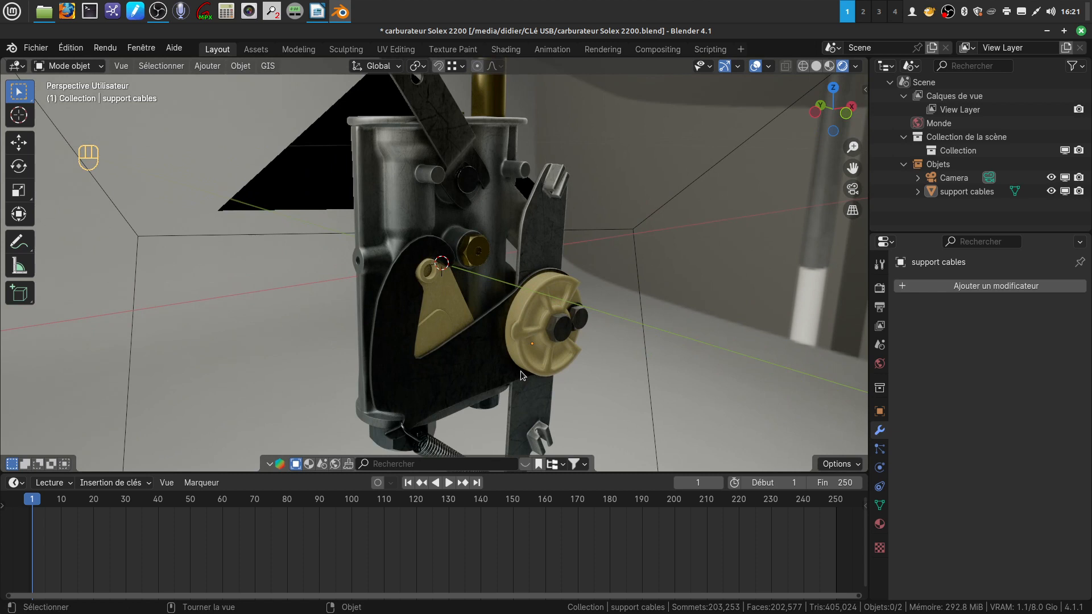
# Examine the joined carburetor's front closely around the pulley, black lever plate and cable support from slightly different angles.
pyautogui.scroll(3, 545, 380)
pyautogui.scroll(-3, 545, 384)
pyautogui.moveTo(545, 381); pyautogui.dragTo(518, 376, button='middle')
pyautogui.scroll(3, 511, 380)
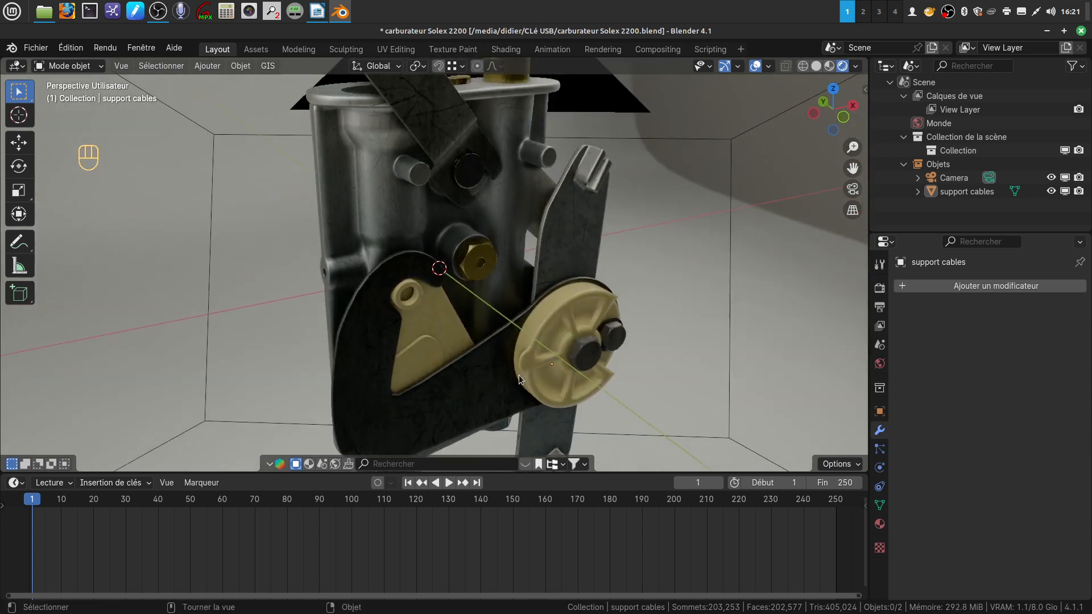
pyautogui.scroll(-1, 518, 374)
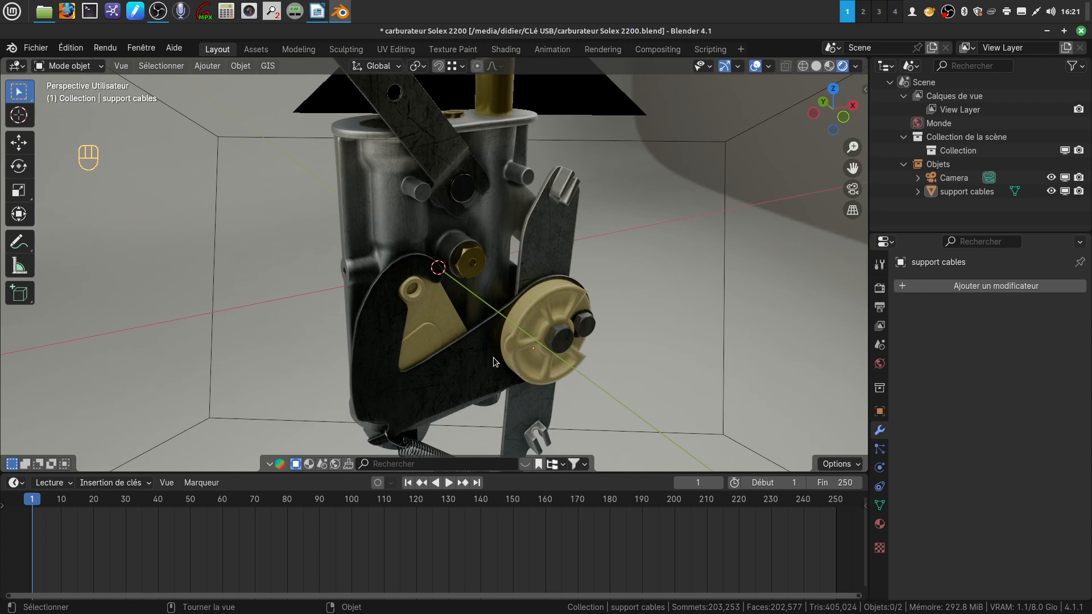
pyautogui.scroll(-1, 503, 367)
pyautogui.moveTo(504, 366); pyautogui.dragTo(489, 363, button='middle')
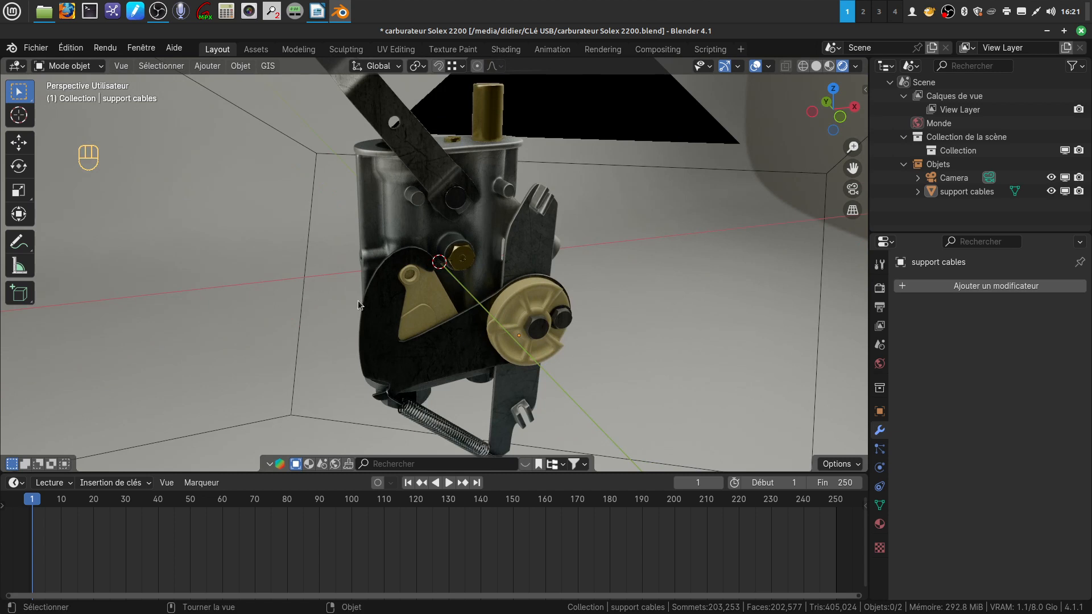
pyautogui.scroll(3, 525, 403)
pyautogui.moveTo(525, 403); pyautogui.dragTo(538, 368, button='middle')
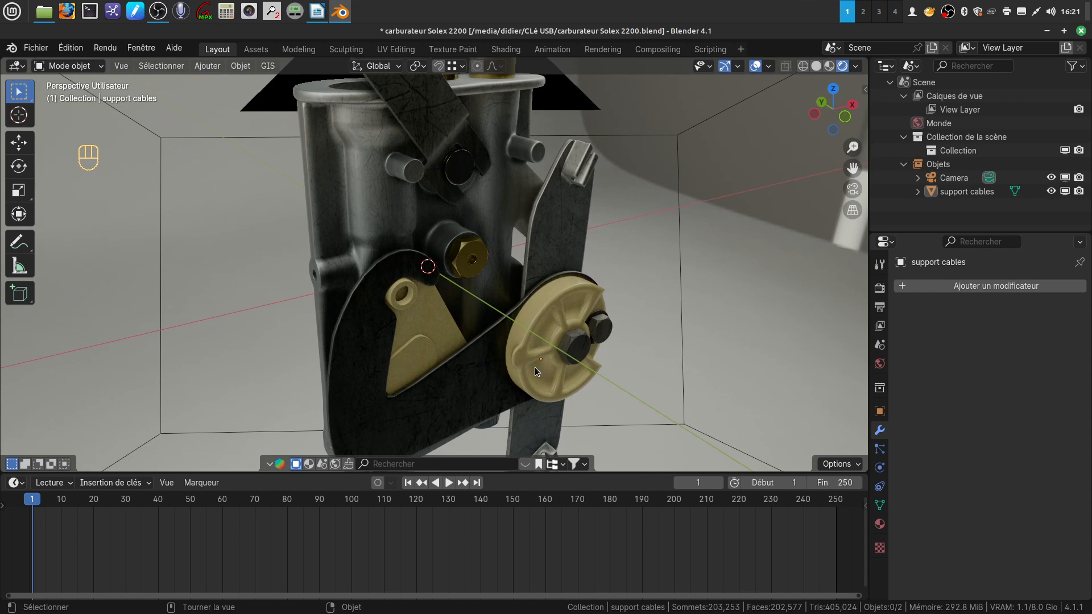
pyautogui.moveTo(532, 357); pyautogui.dragTo(514, 343, button='middle')
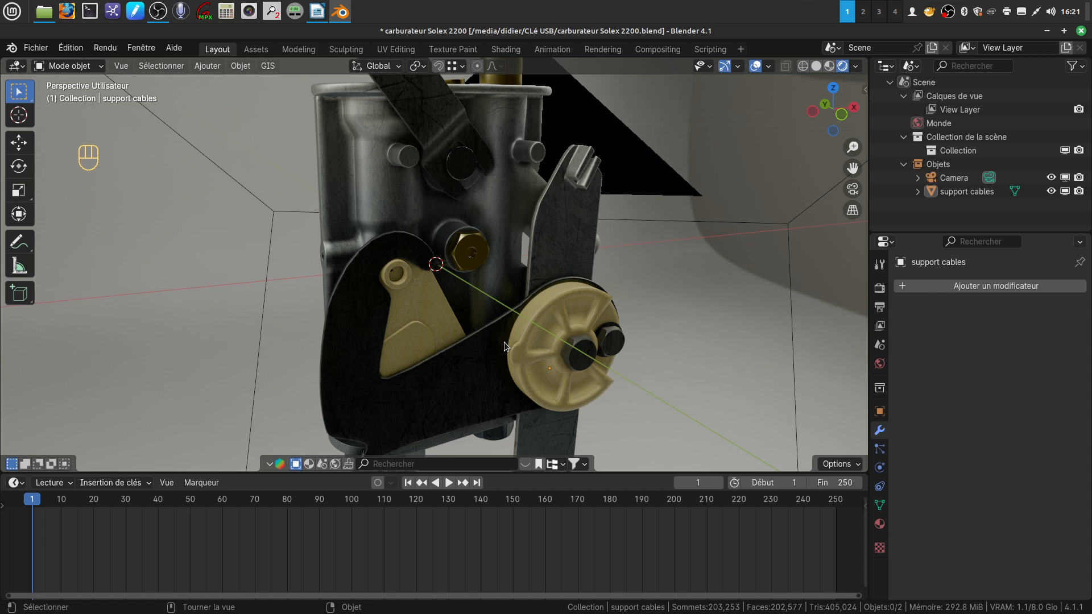
pyautogui.scroll(-4, 506, 346)
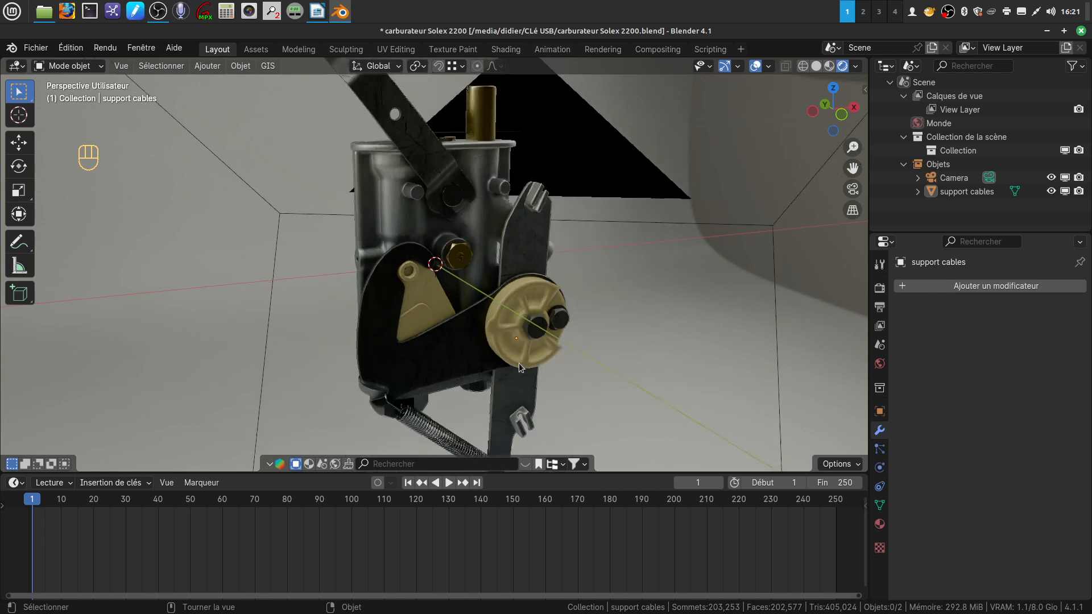
pyautogui.moveTo(480, 322); pyautogui.dragTo(500, 342, button='middle')
pyautogui.scroll(3, 501, 335)
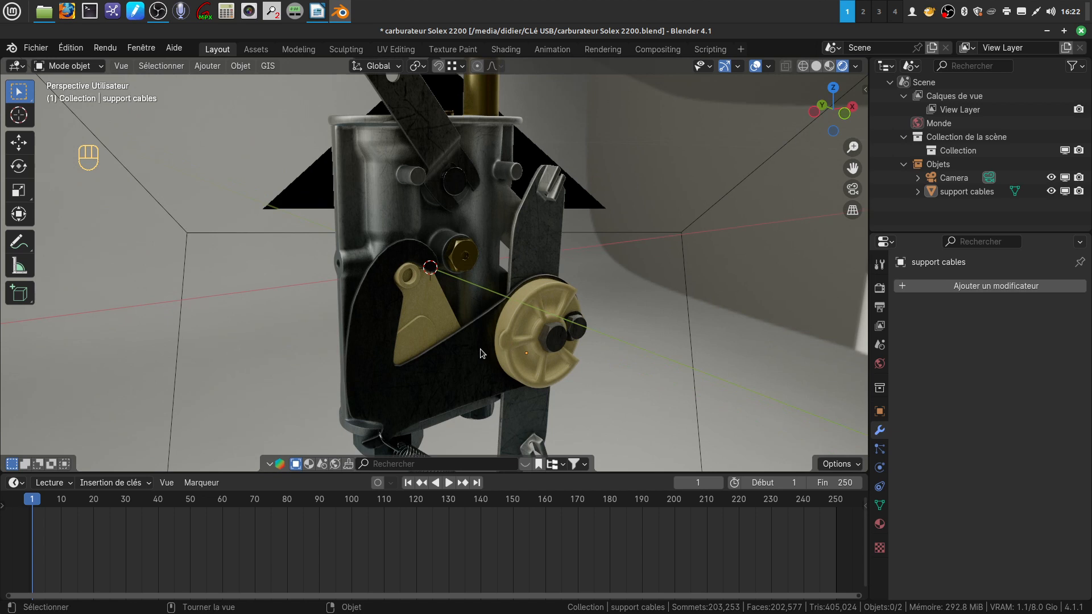
# Inspect the whole rendered carburetor from above and from the front, including its upper lever, brass tube and lower spring.
pyautogui.moveTo(415, 364); pyautogui.dragTo(487, 380, button='middle')
pyautogui.scroll(2, 469, 360)
pyautogui.scroll(-1, 483, 376)
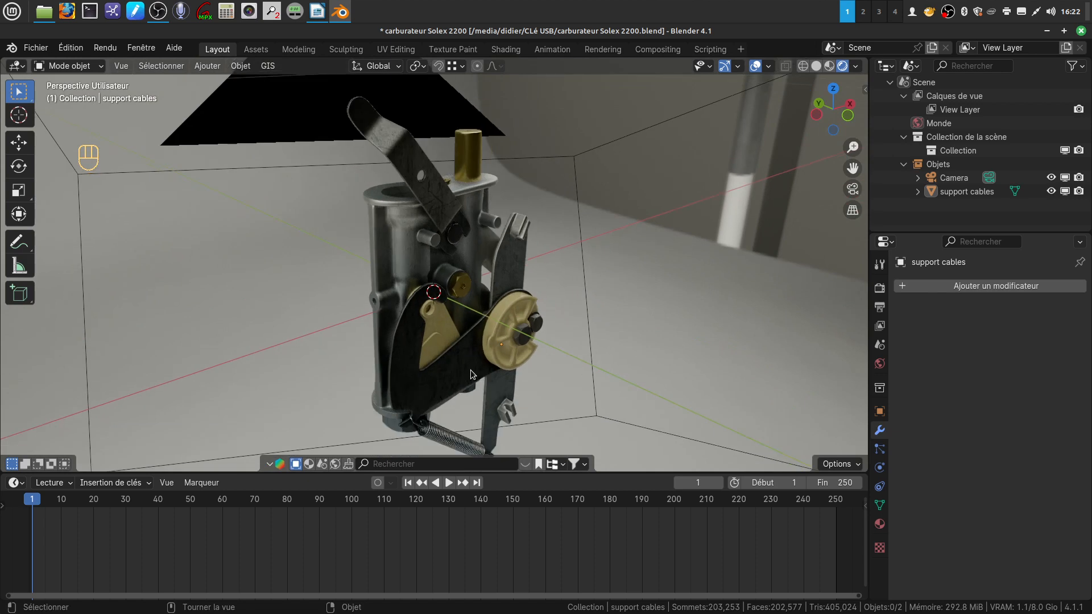
pyautogui.moveTo(455, 201); pyautogui.dragTo(460, 315, button='middle')
pyautogui.moveTo(458, 328); pyautogui.dragTo(452, 340, button='middle')
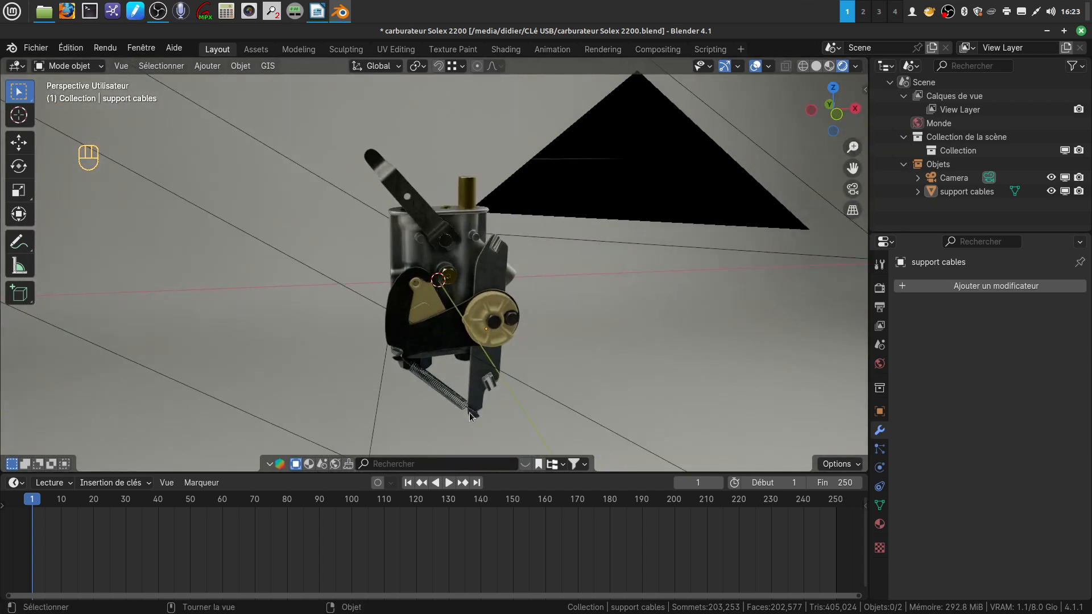
pyautogui.scroll(2, 475, 416)
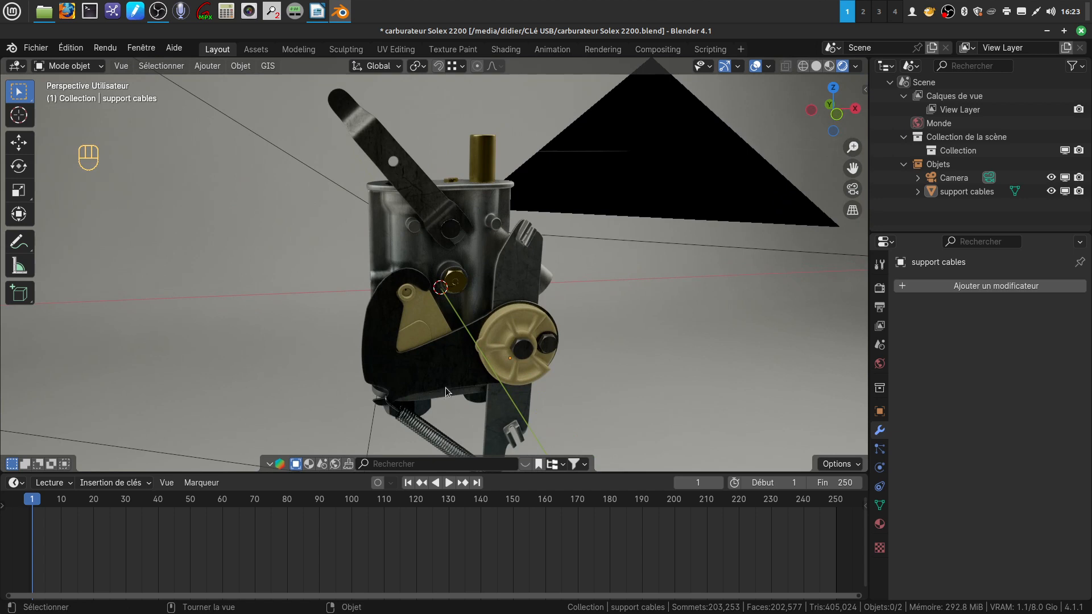
pyautogui.keyDown('shift'); pyautogui.moveTo(448, 382); pyautogui.dragTo(531, 359, button='middle'); pyautogui.keyUp('shift')
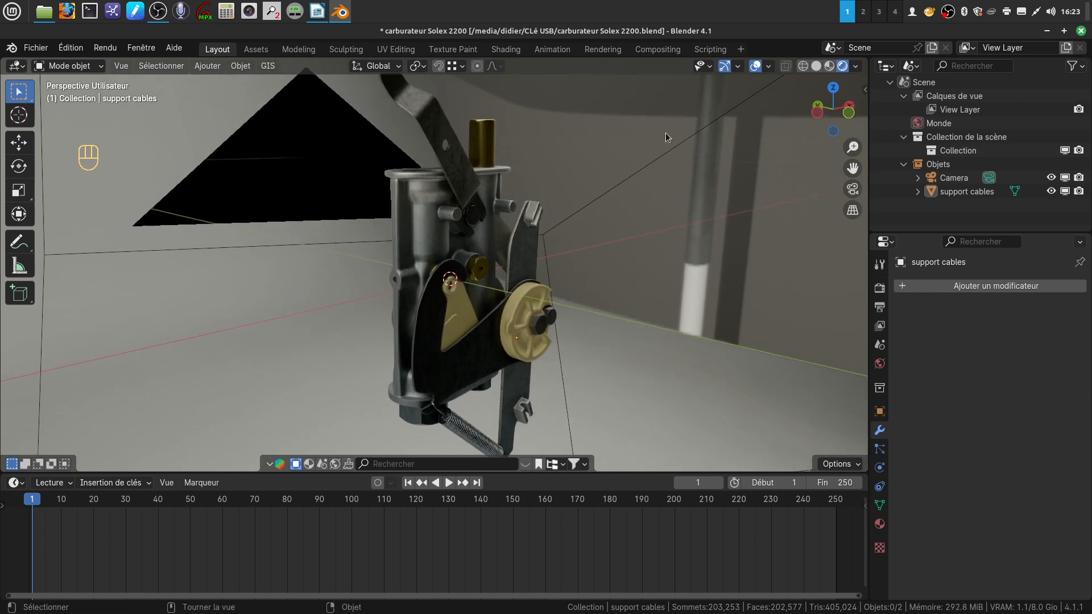
pyautogui.rightClick(947, 11)
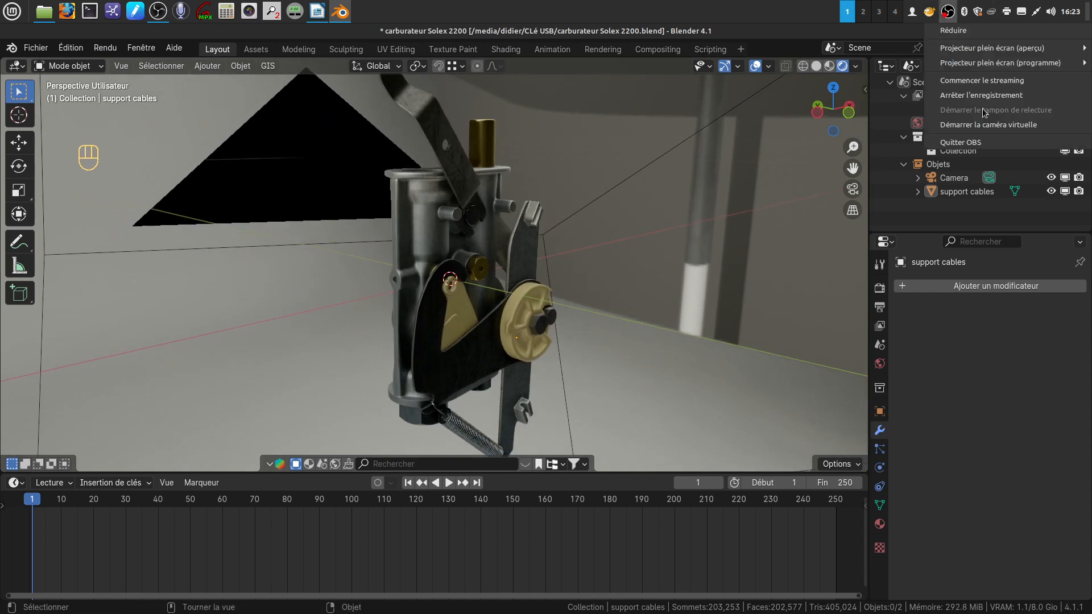